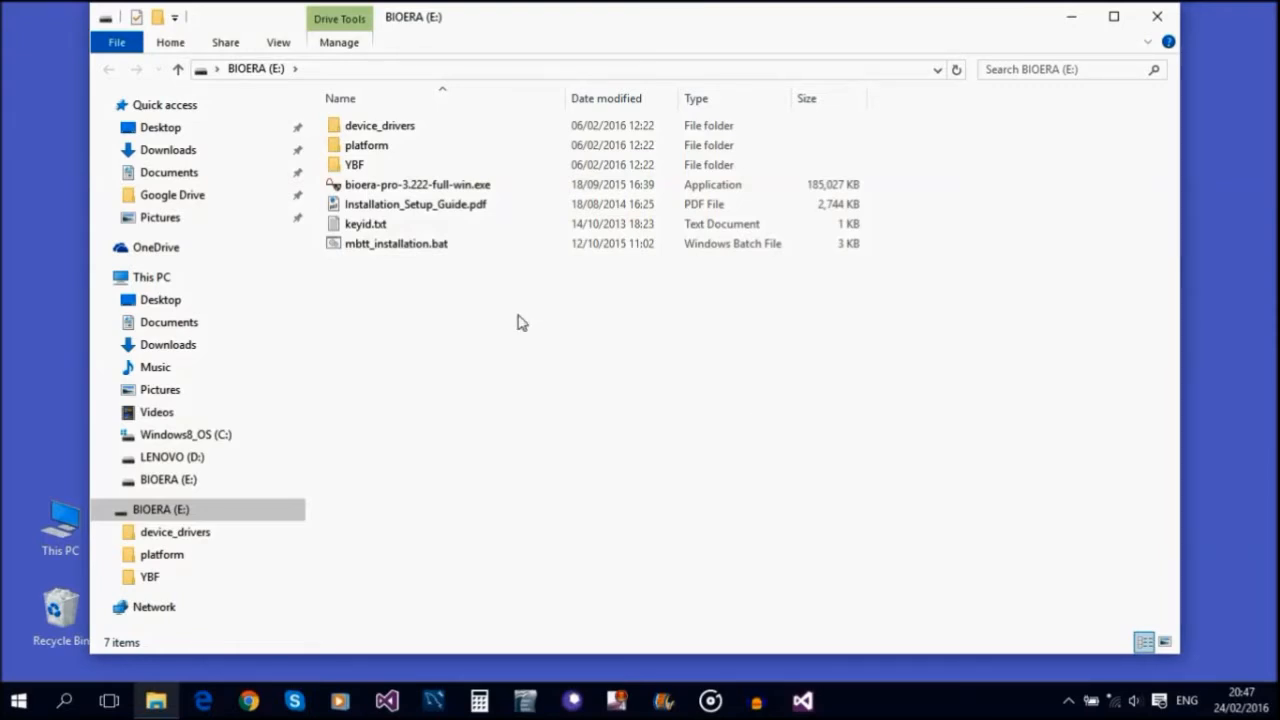
{"action": "left_click", "coordinate": [434, 207]}
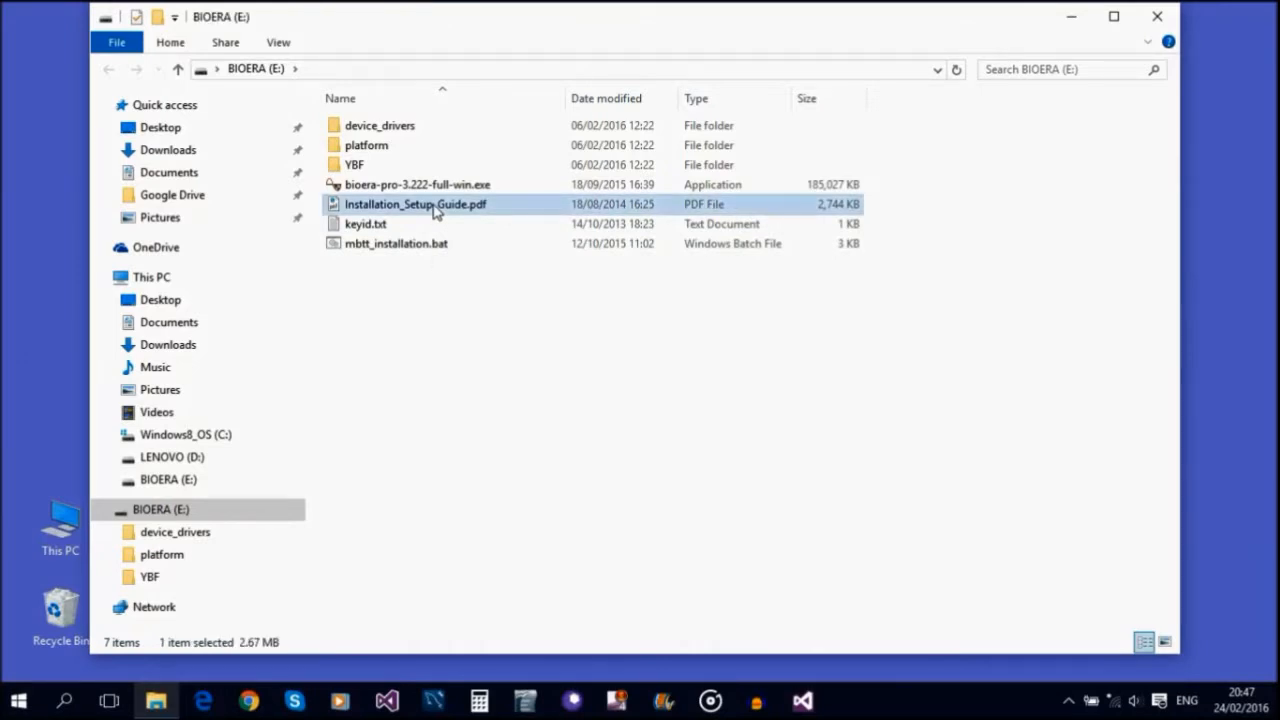
{"action": "left_click", "coordinate": [465, 337]}
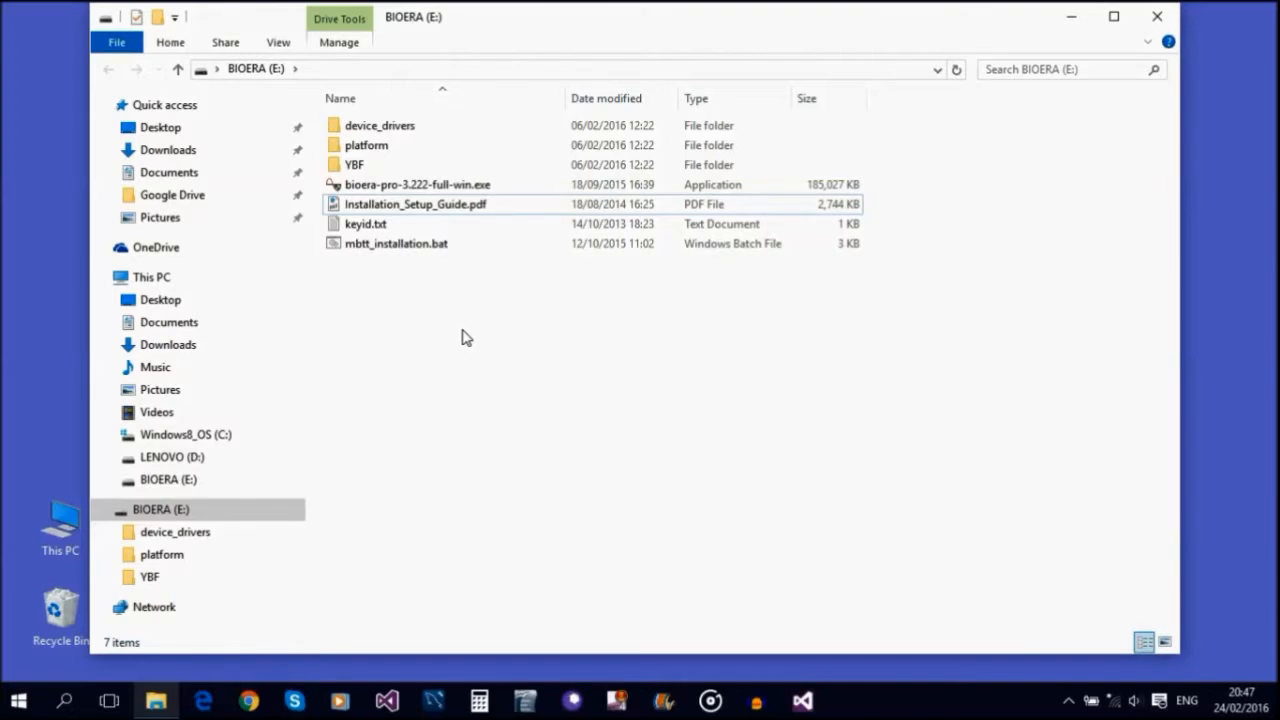
Run mbtt_installation.bat from the BIOERA drive and accept the Mind-Body Training Tools Platform licence agreement.
{"action": "left_click", "coordinate": [374, 247]}
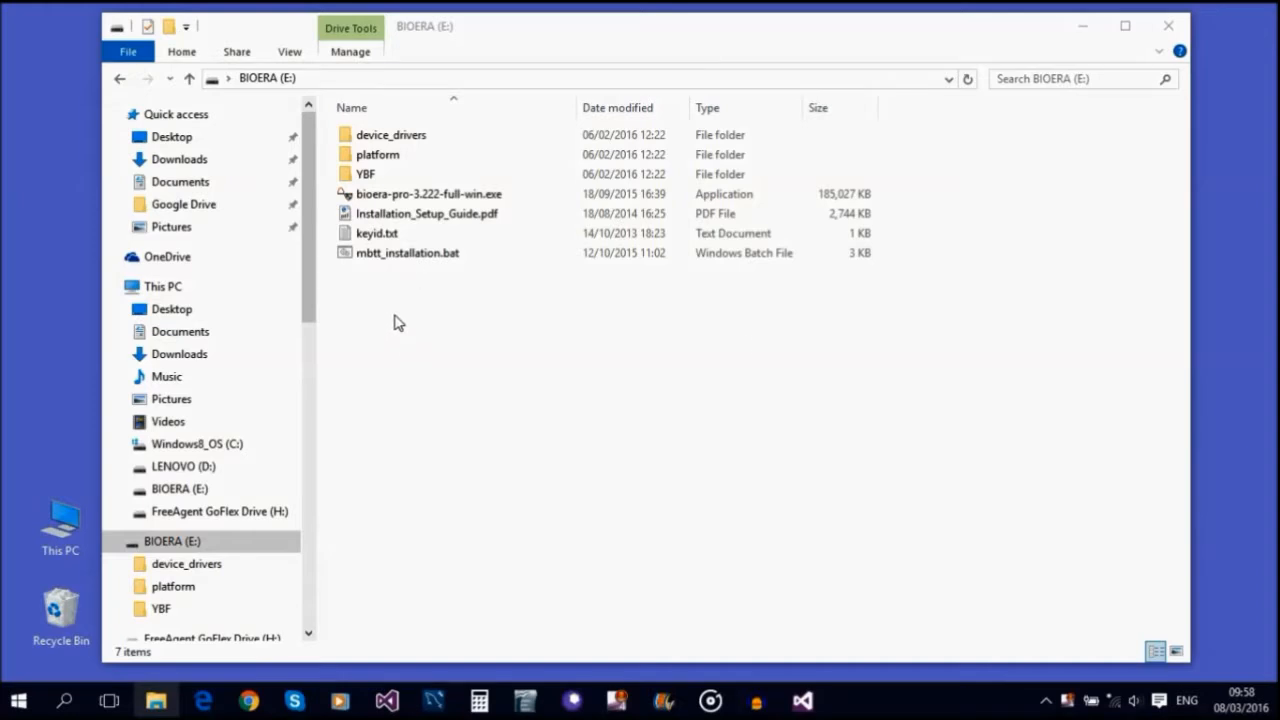
{"action": "double_click", "coordinate": [395, 256]}
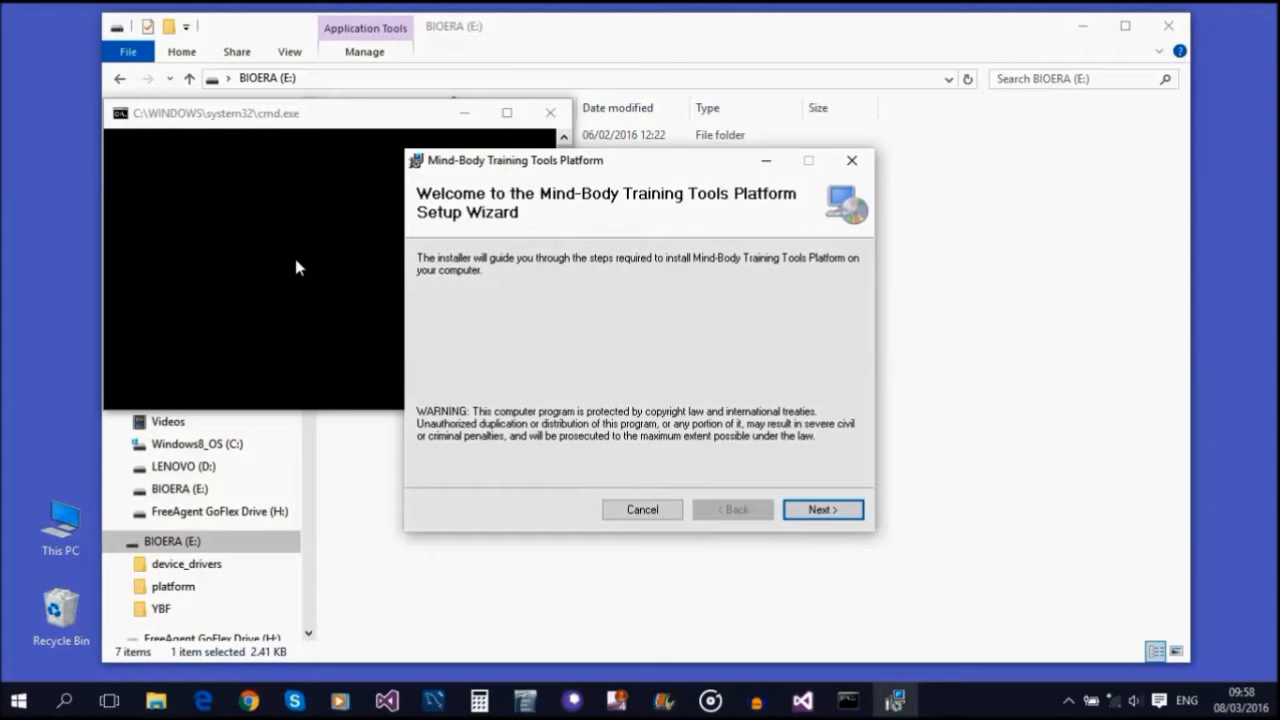
{"action": "left_click_drag", "start_coordinate": [652, 168], "coordinate": [660, 161]}
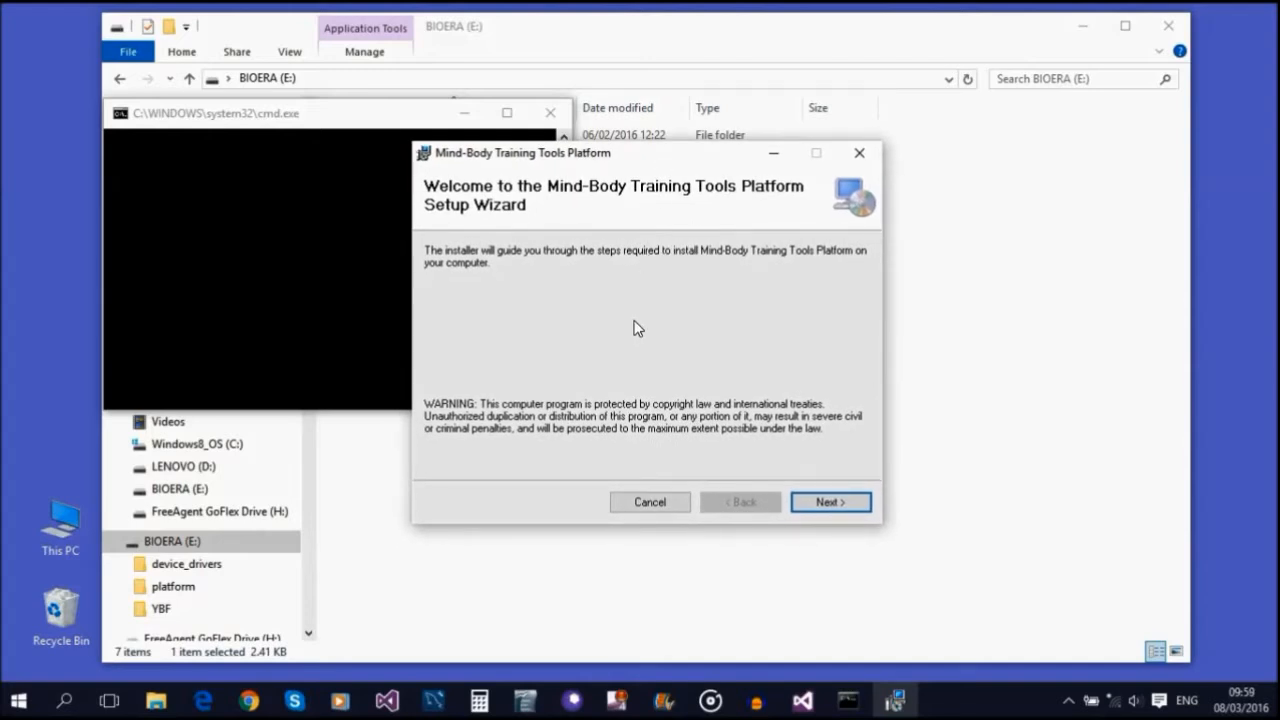
{"action": "left_click", "coordinate": [828, 505]}
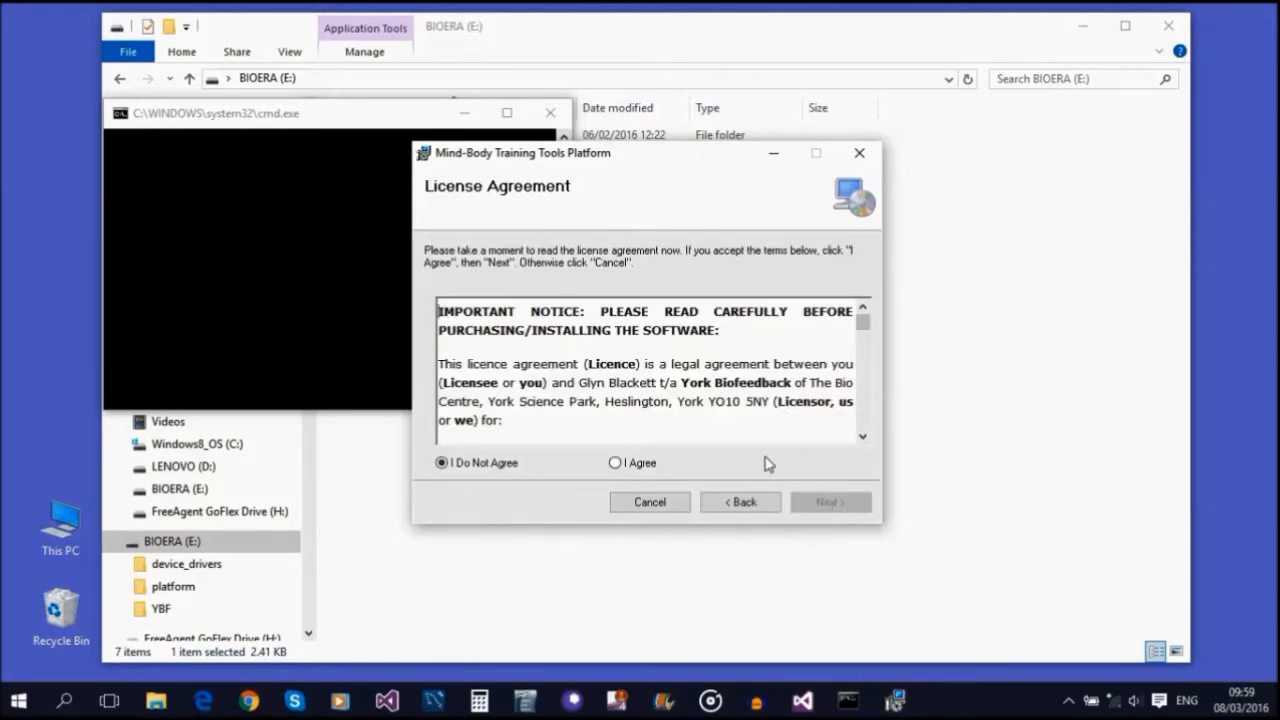
{"action": "left_click", "coordinate": [617, 464]}
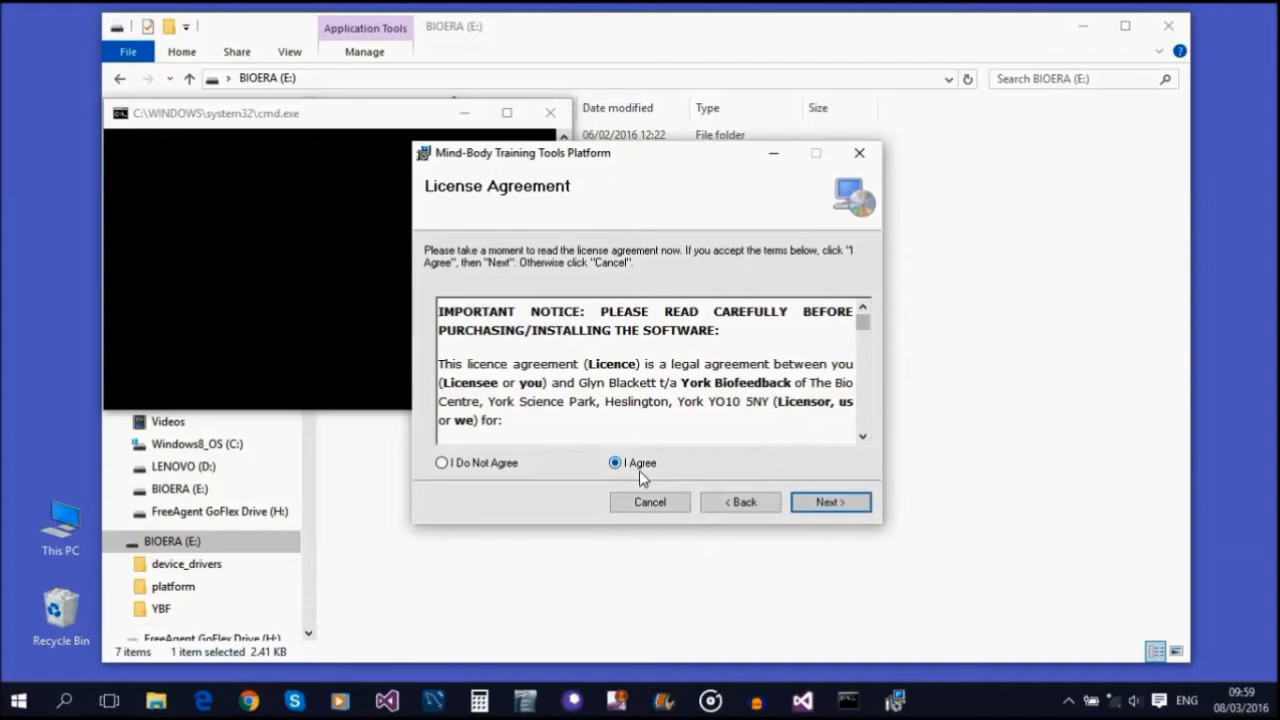
{"action": "left_click", "coordinate": [828, 505]}
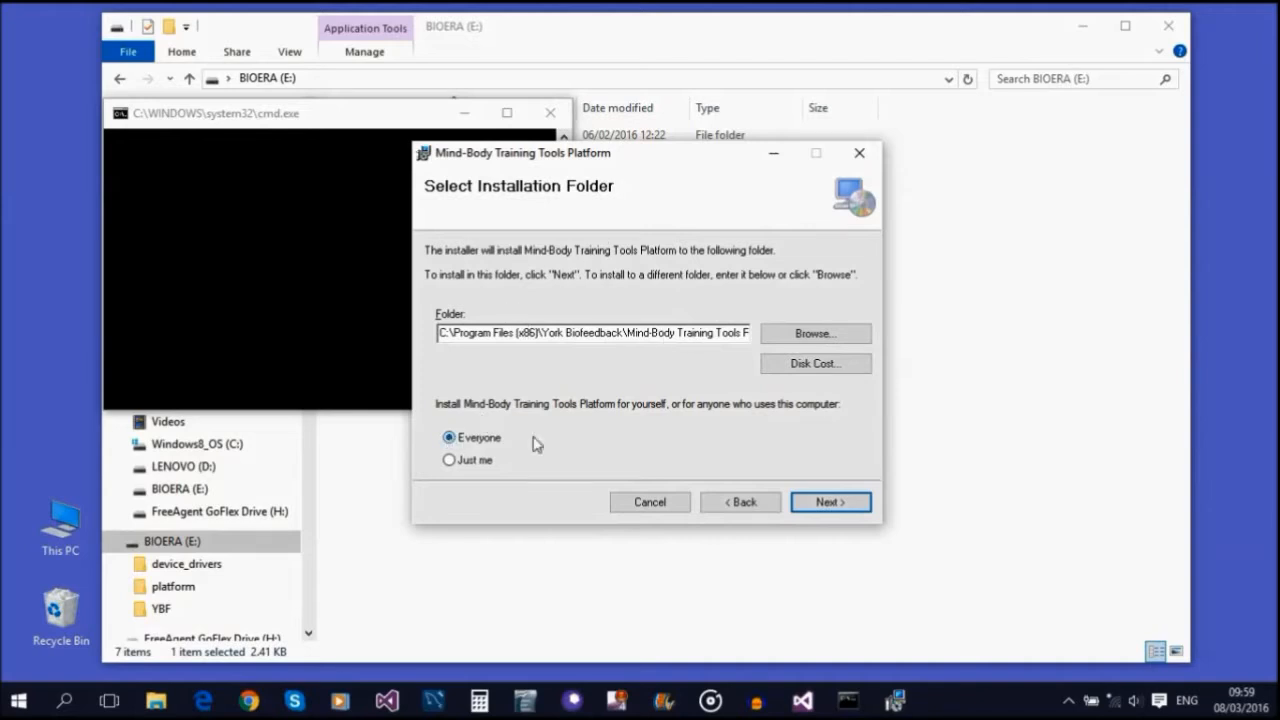
Install the Mind-Body Training Tools Platform in the default folder for everyone and close its setup wizard.
{"action": "left_click", "coordinate": [816, 503]}
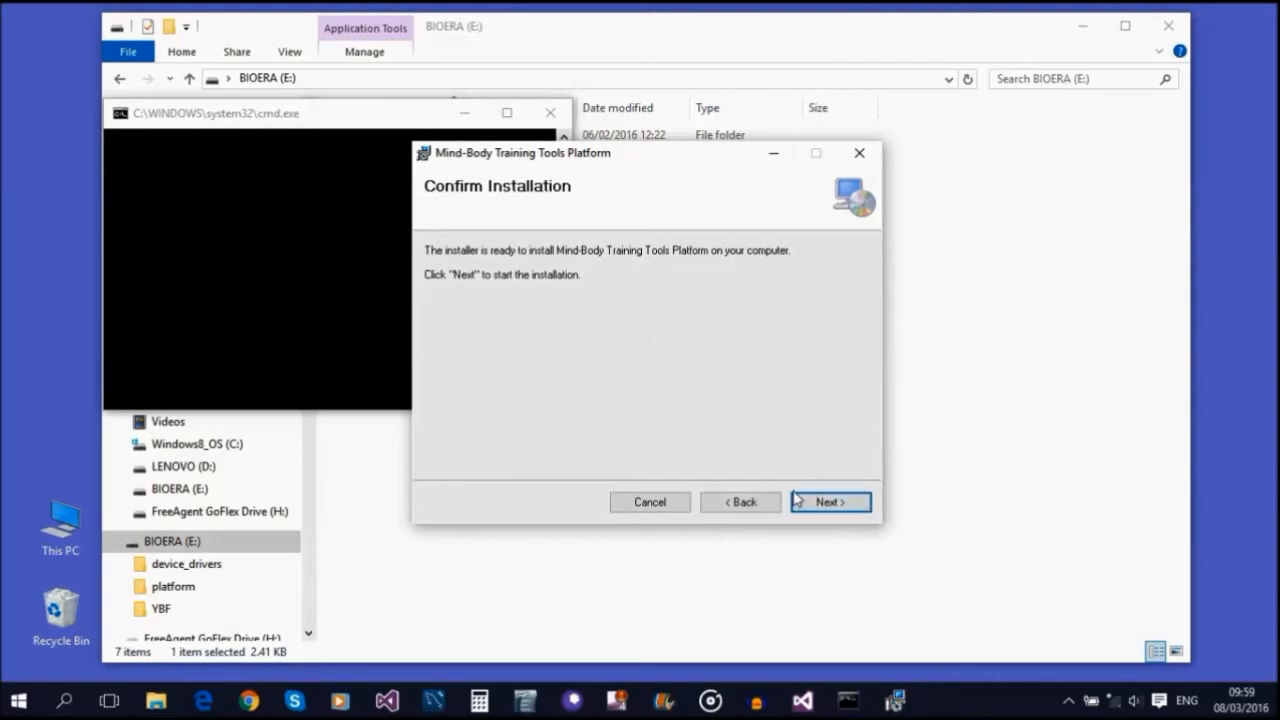
{"action": "left_click", "coordinate": [826, 506]}
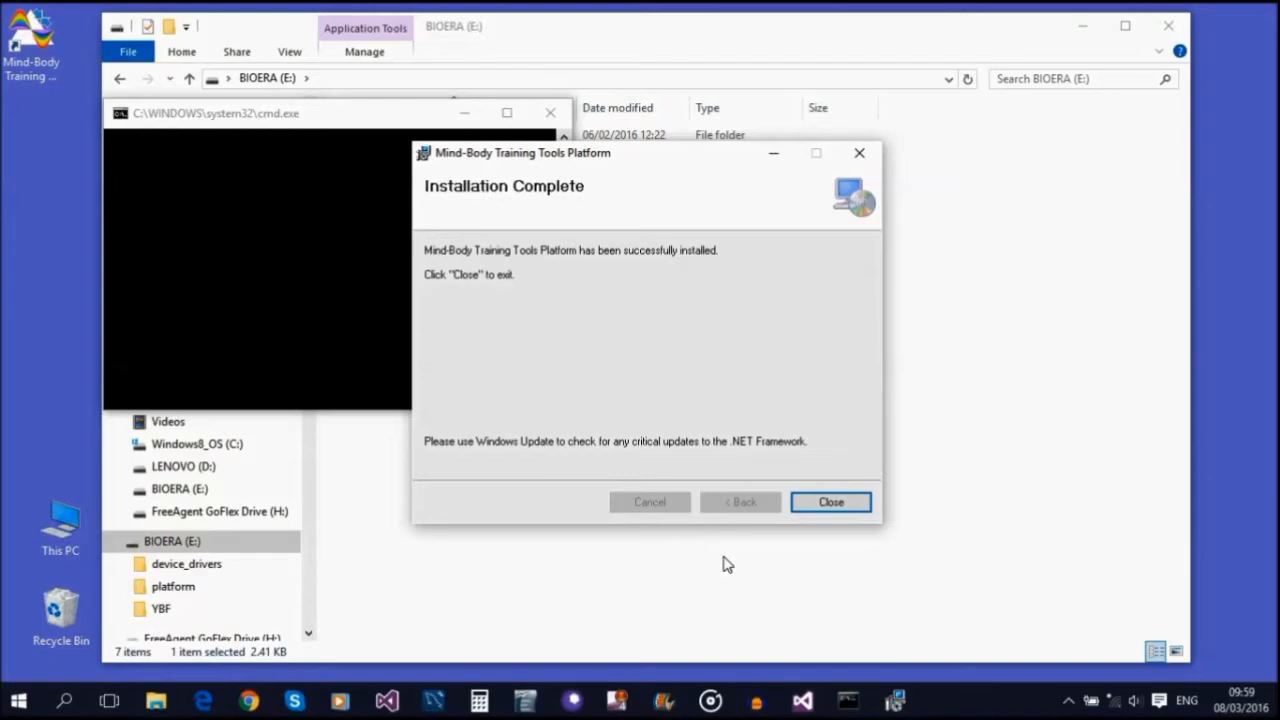
{"action": "left_click", "coordinate": [831, 503]}
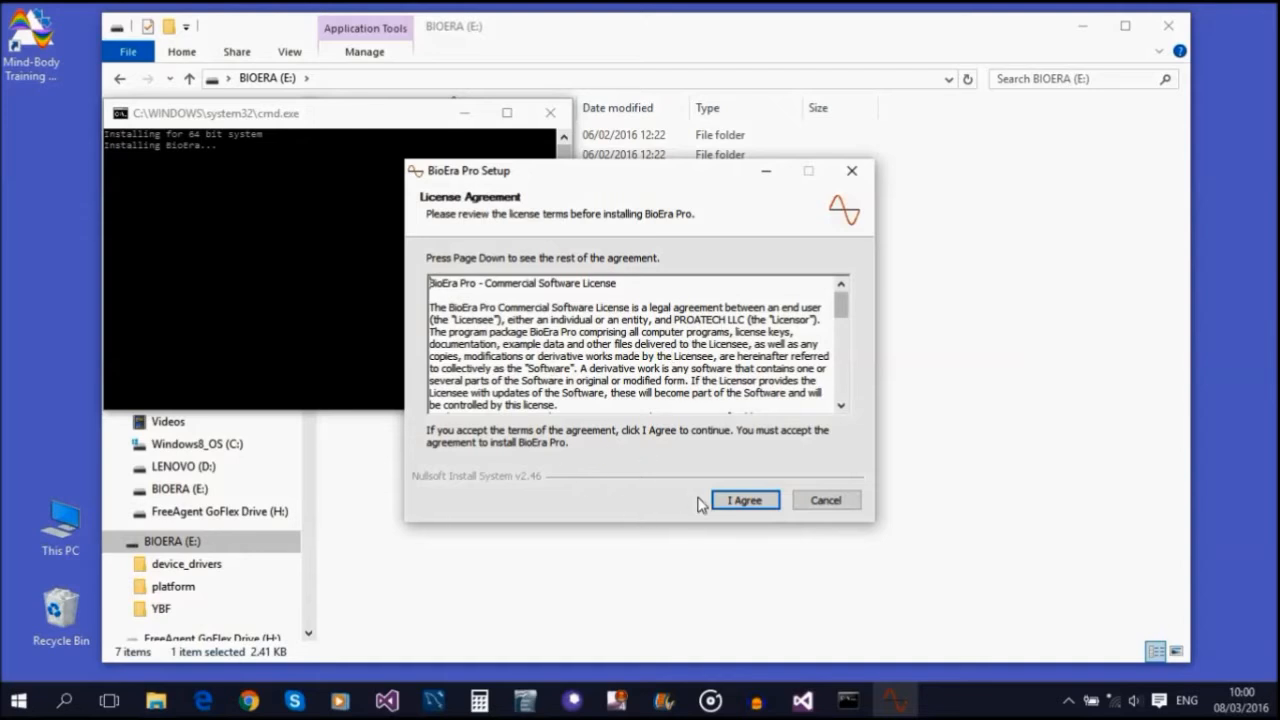
Accept the BioEra Pro licence, install it with the default components, location and shortcut folder, and finish the installation script.
{"action": "left_click", "coordinate": [748, 504]}
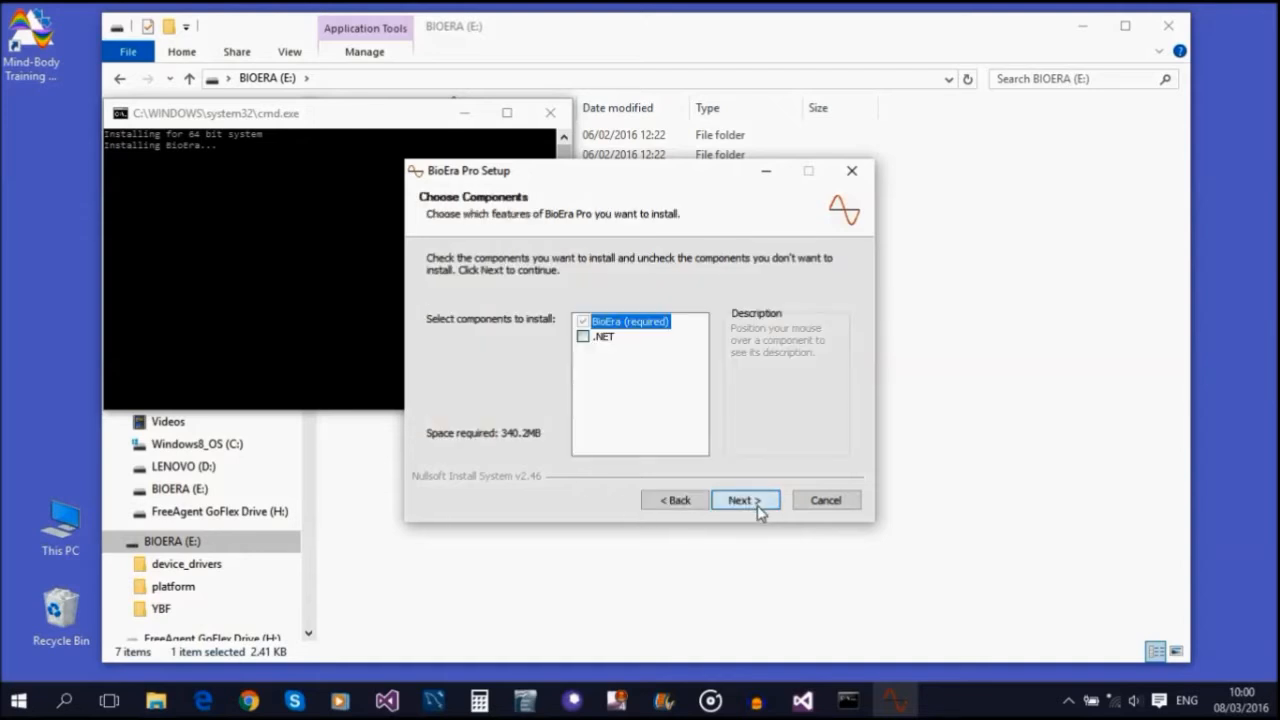
{"action": "mouse_move", "coordinate": [601, 320]}
{"action": "left_click", "coordinate": [742, 500]}
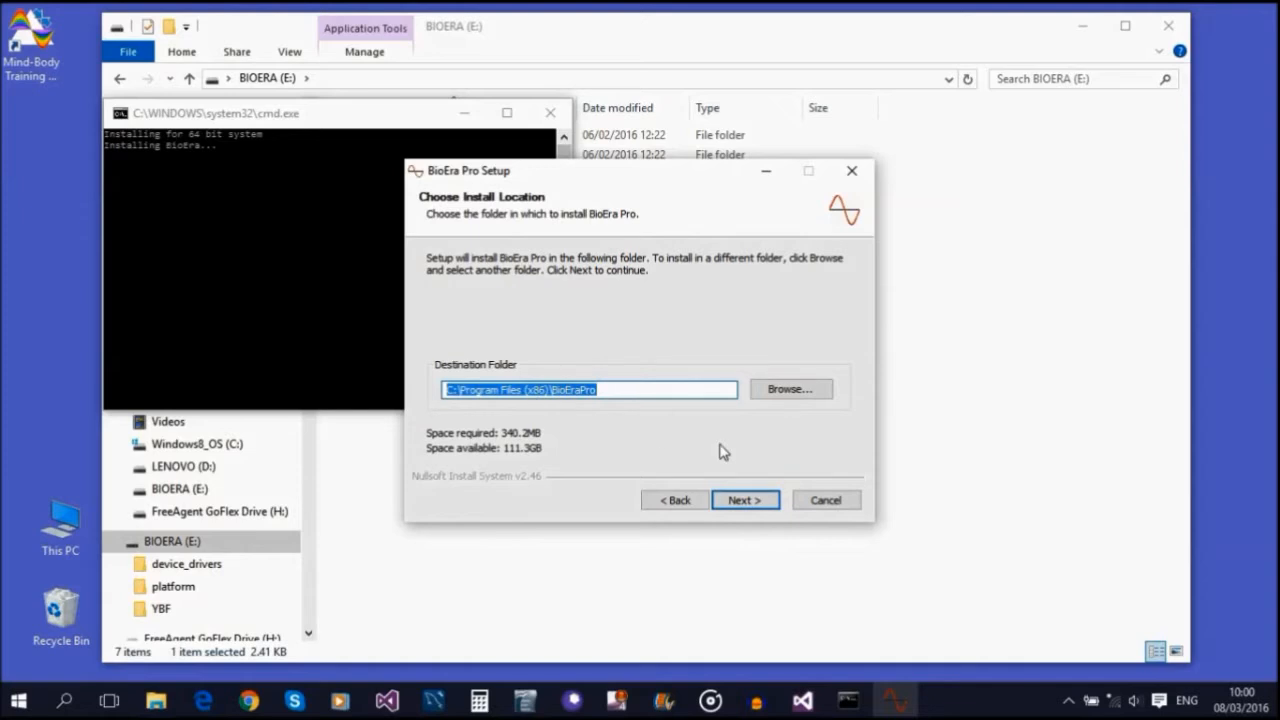
{"action": "left_click", "coordinate": [742, 500]}
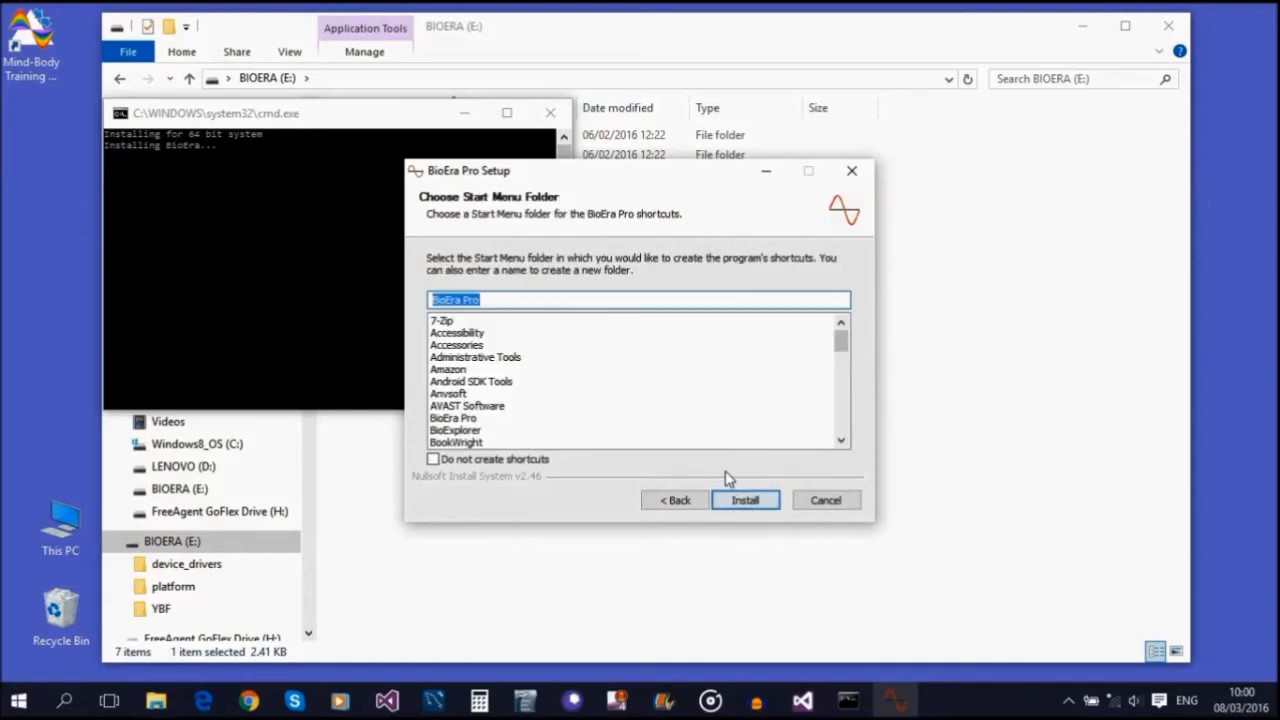
{"action": "left_click", "coordinate": [744, 502]}
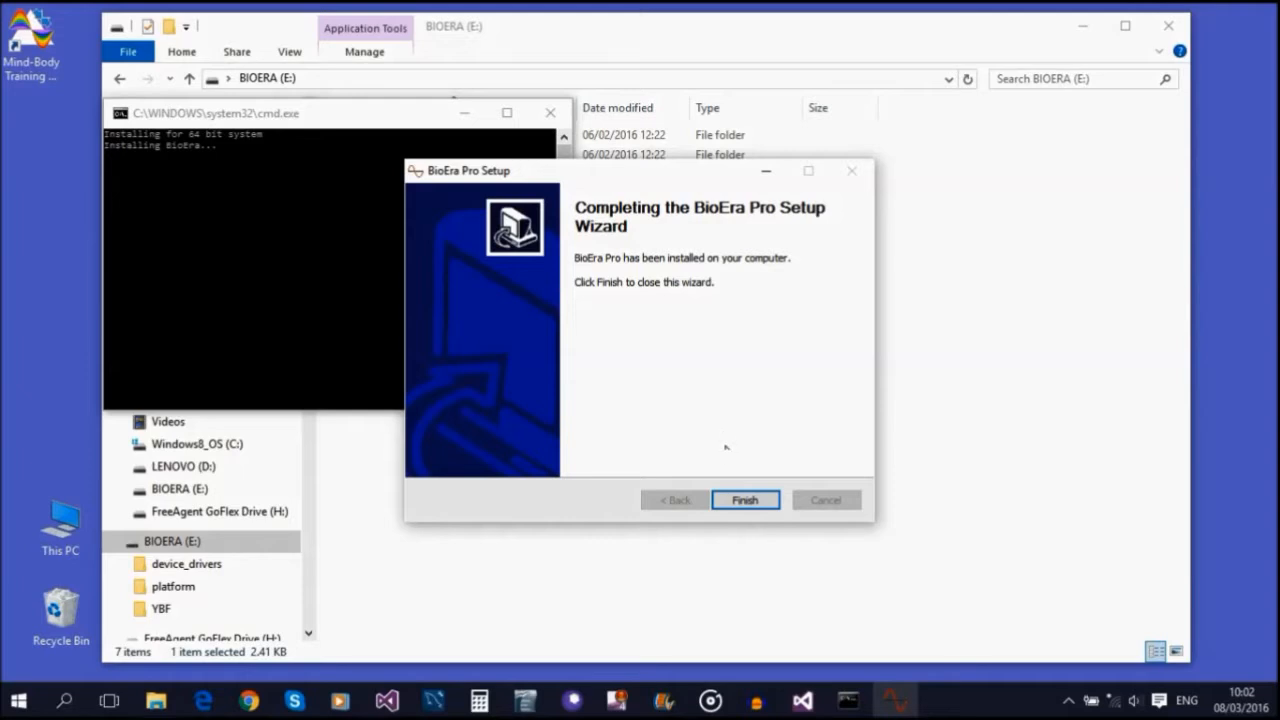
{"action": "left_click", "coordinate": [745, 500]}
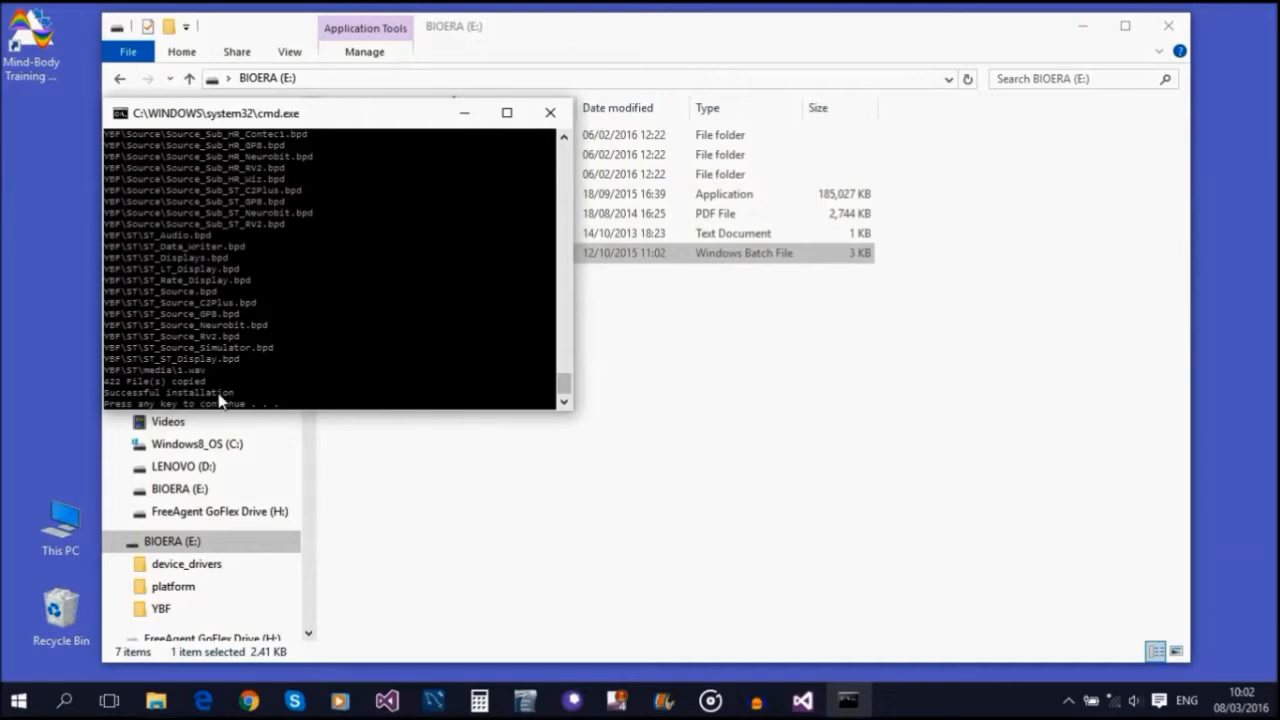
{"action": "key", "text": "Return"}
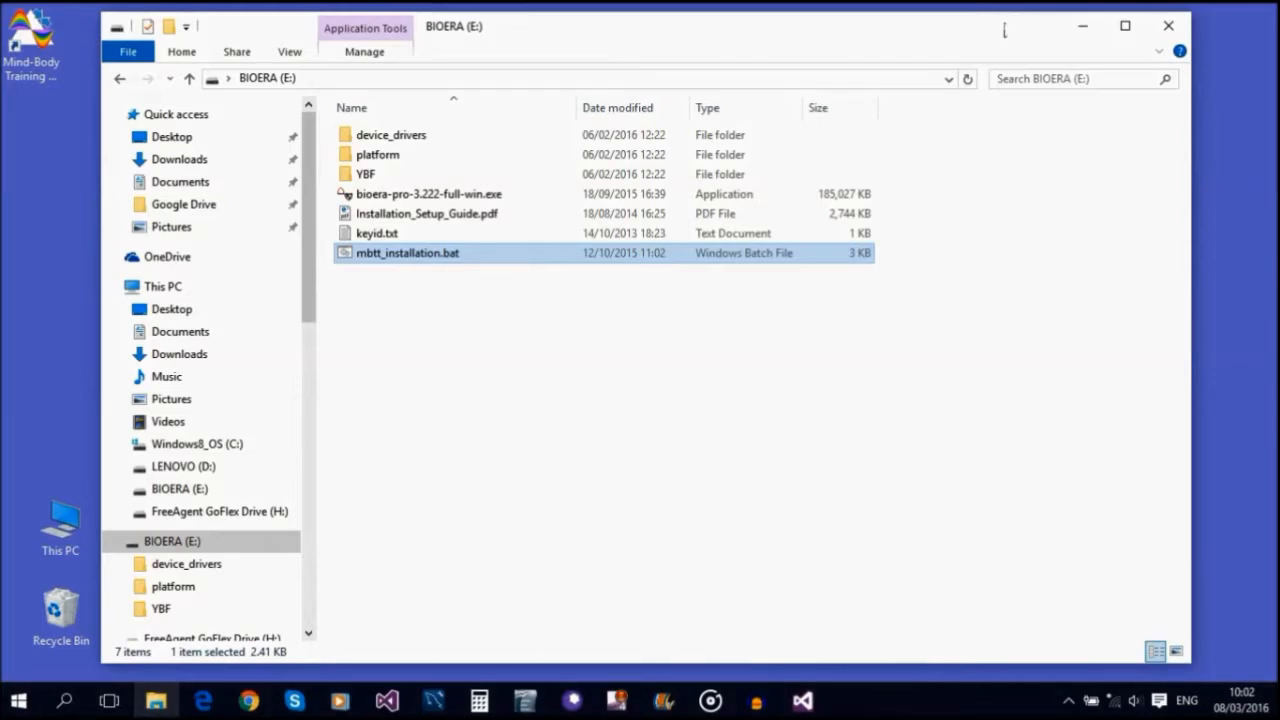
Minimize the BIOERA drive window and move the Mind-Body Training Tools shortcut to the middle of the desktop.
{"action": "left_click", "coordinate": [1082, 27]}
{"action": "left_click_drag", "start_coordinate": [31, 40], "coordinate": [620, 290]}
{"action": "left_click", "coordinate": [715, 301]}
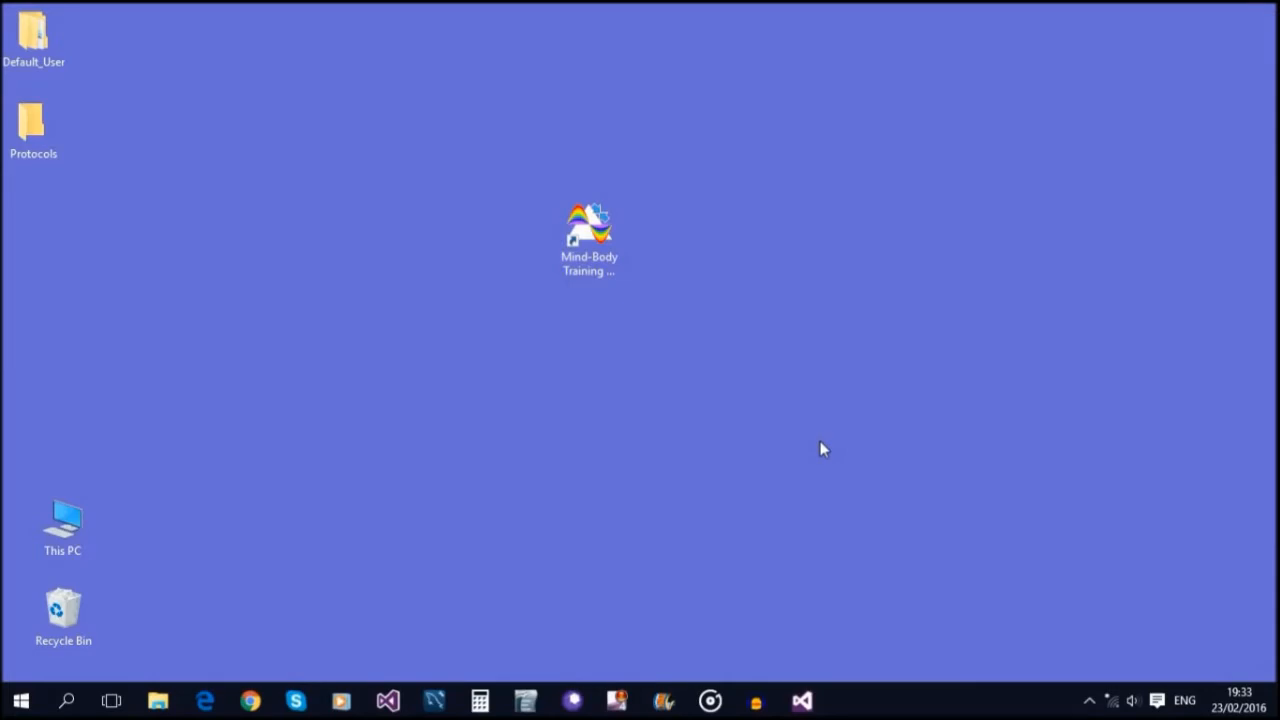
Launch Mind-Body Training Tools from its desktop shortcut and view the EMG (Muscle Tension) section before returning to Set-up.
{"action": "left_click", "coordinate": [592, 232]}
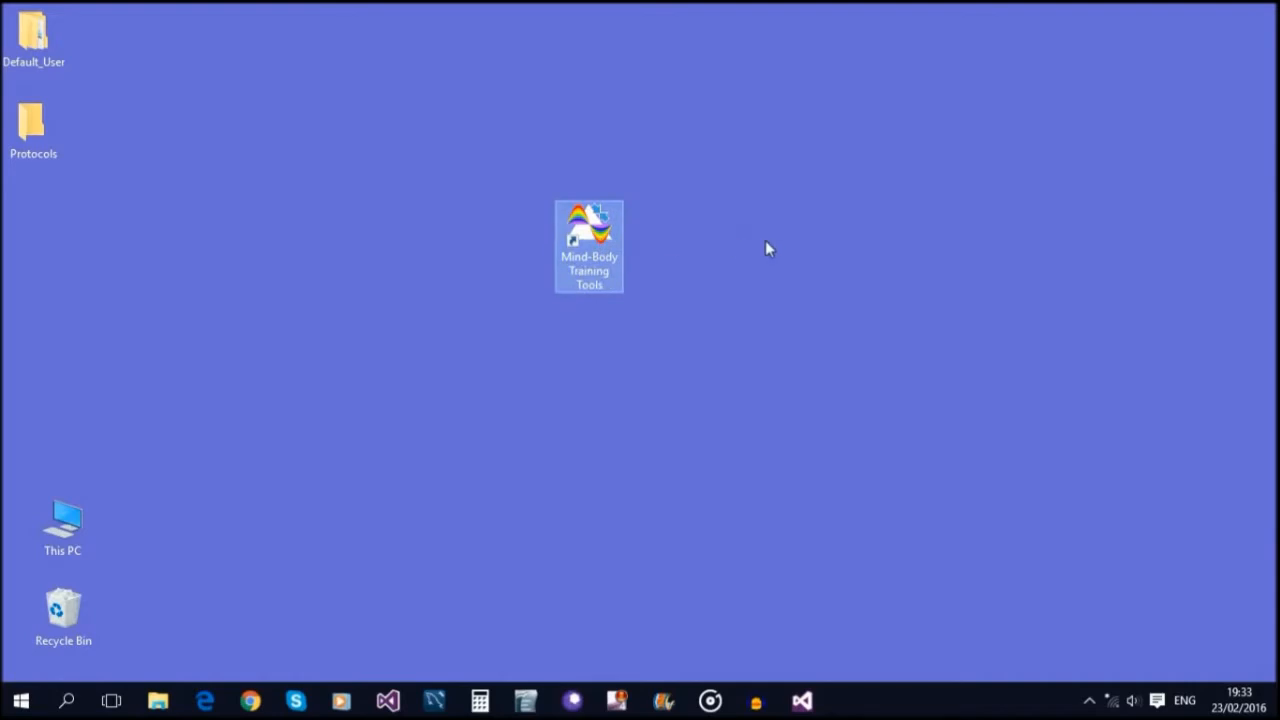
{"action": "double_click", "coordinate": [586, 232]}
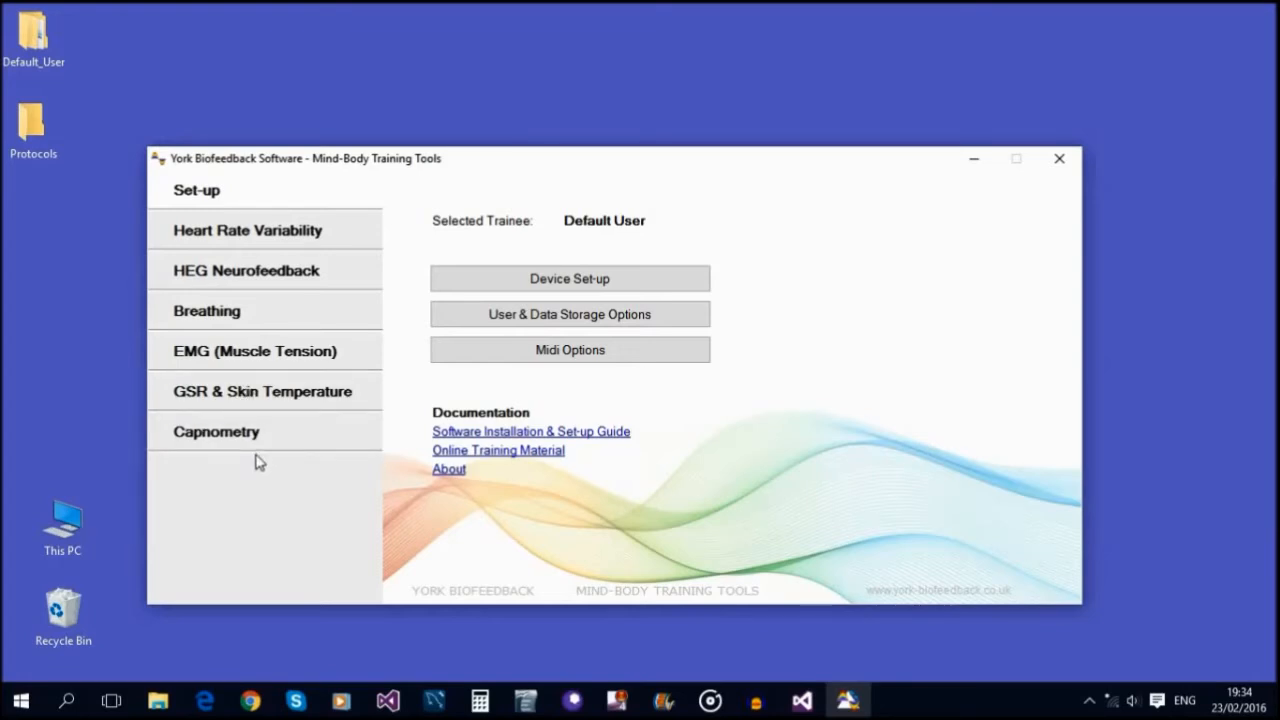
{"action": "left_click", "coordinate": [226, 356]}
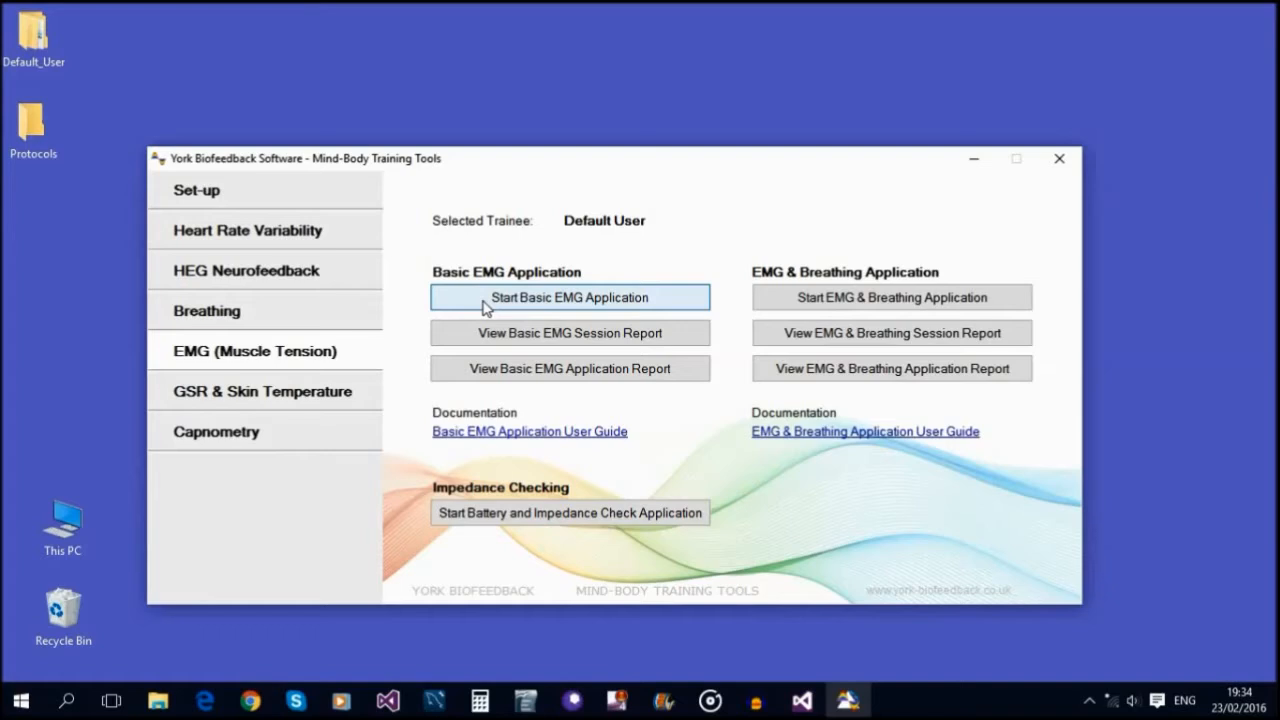
{"action": "left_click", "coordinate": [246, 194]}
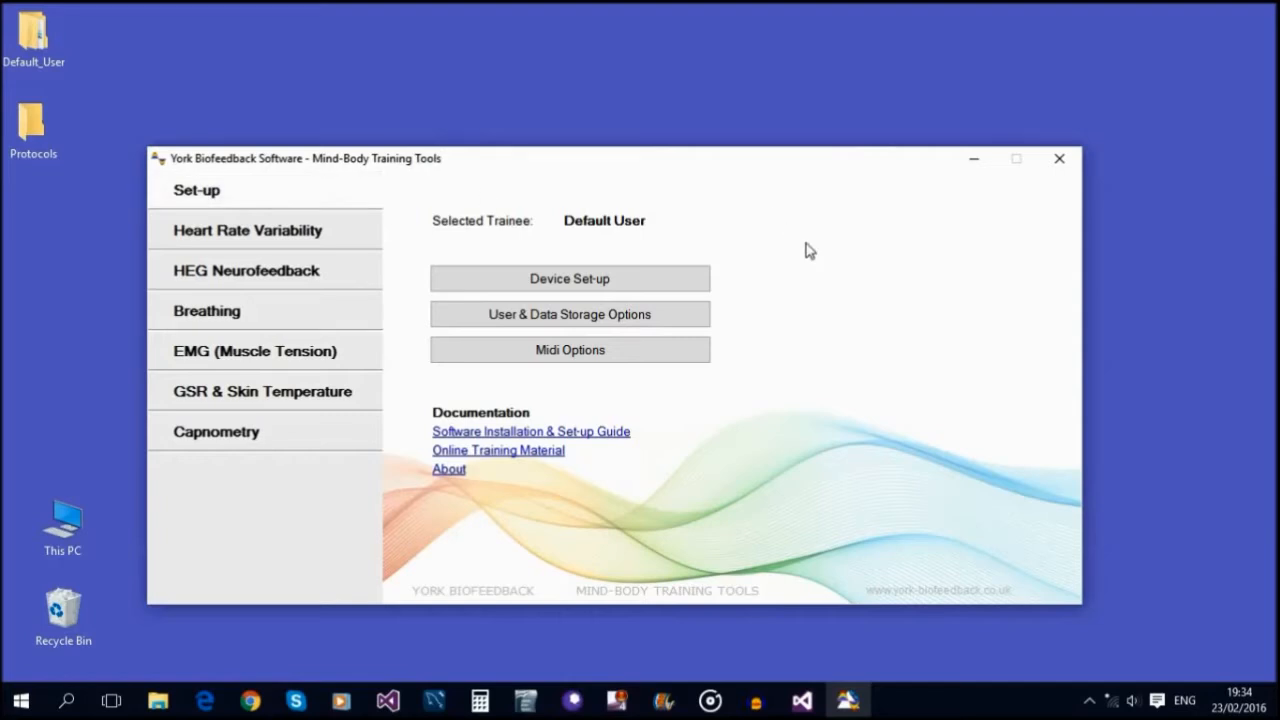
Set the EMG (Muscle Tension) source to PhysioData GP8 in the device set-up.
{"action": "left_click", "coordinate": [619, 284]}
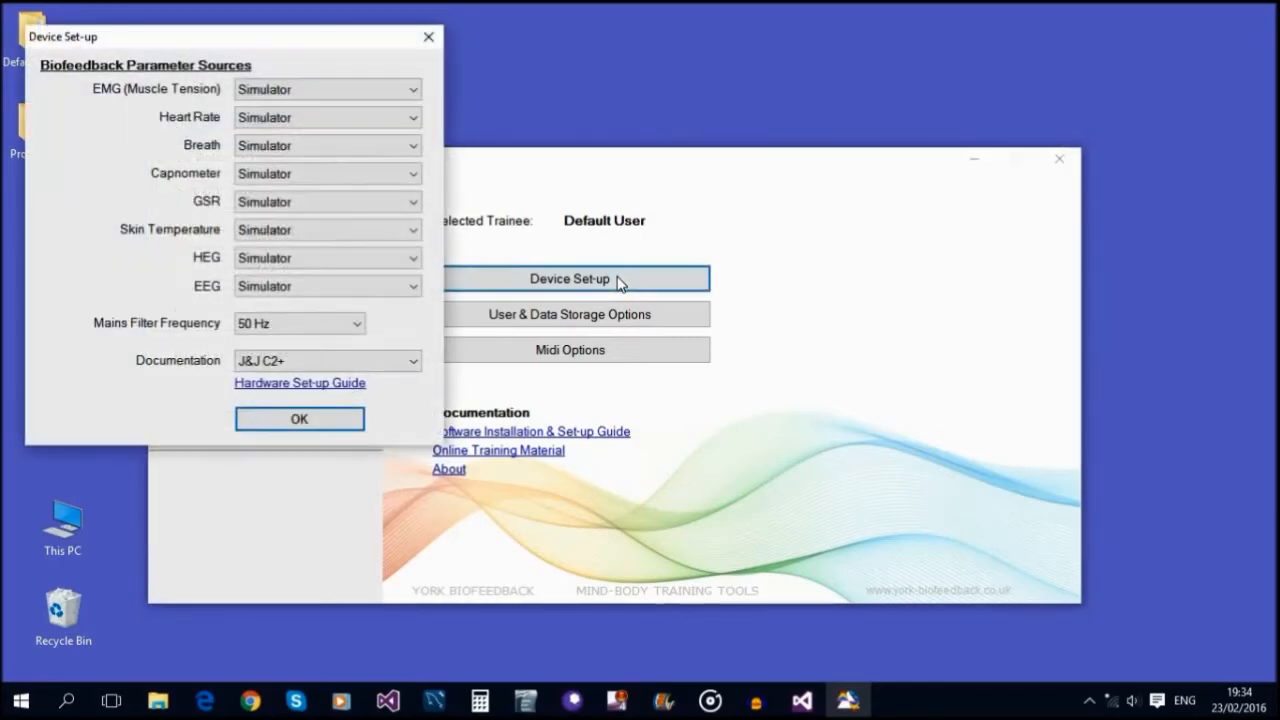
{"action": "left_click_drag", "start_coordinate": [349, 49], "coordinate": [724, 73]}
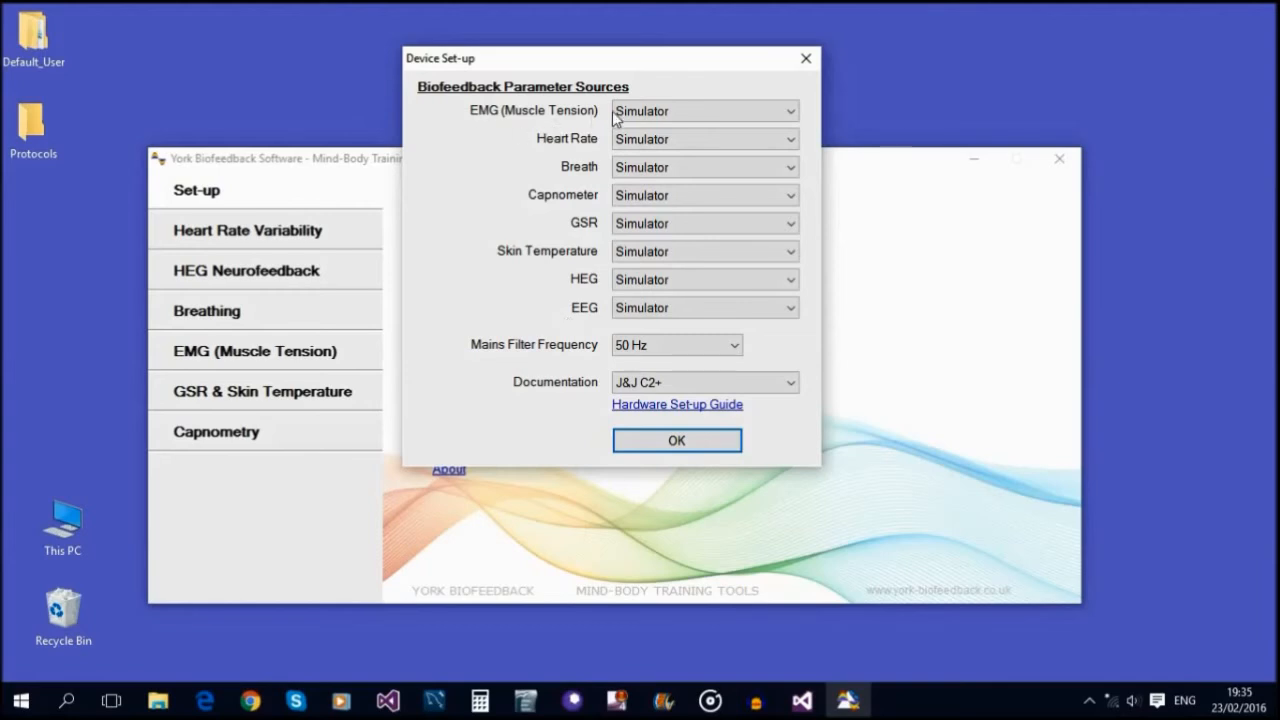
{"action": "left_click", "coordinate": [682, 113]}
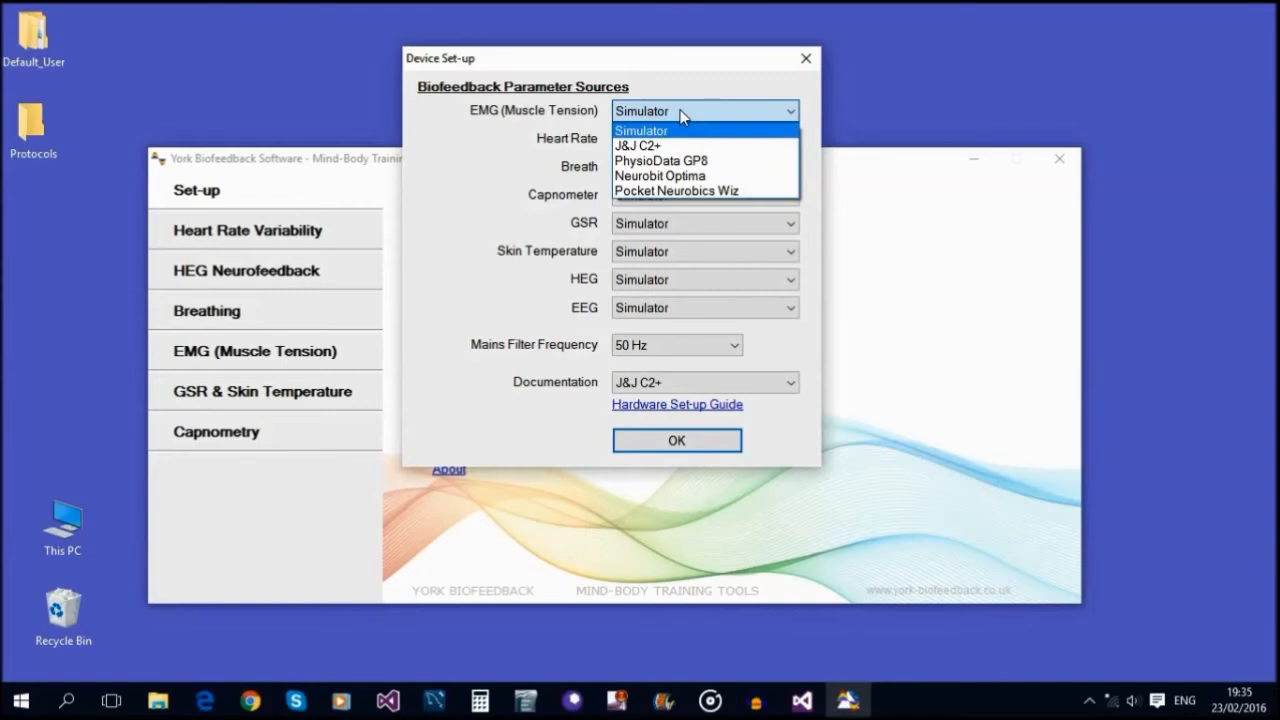
{"action": "left_click", "coordinate": [686, 161]}
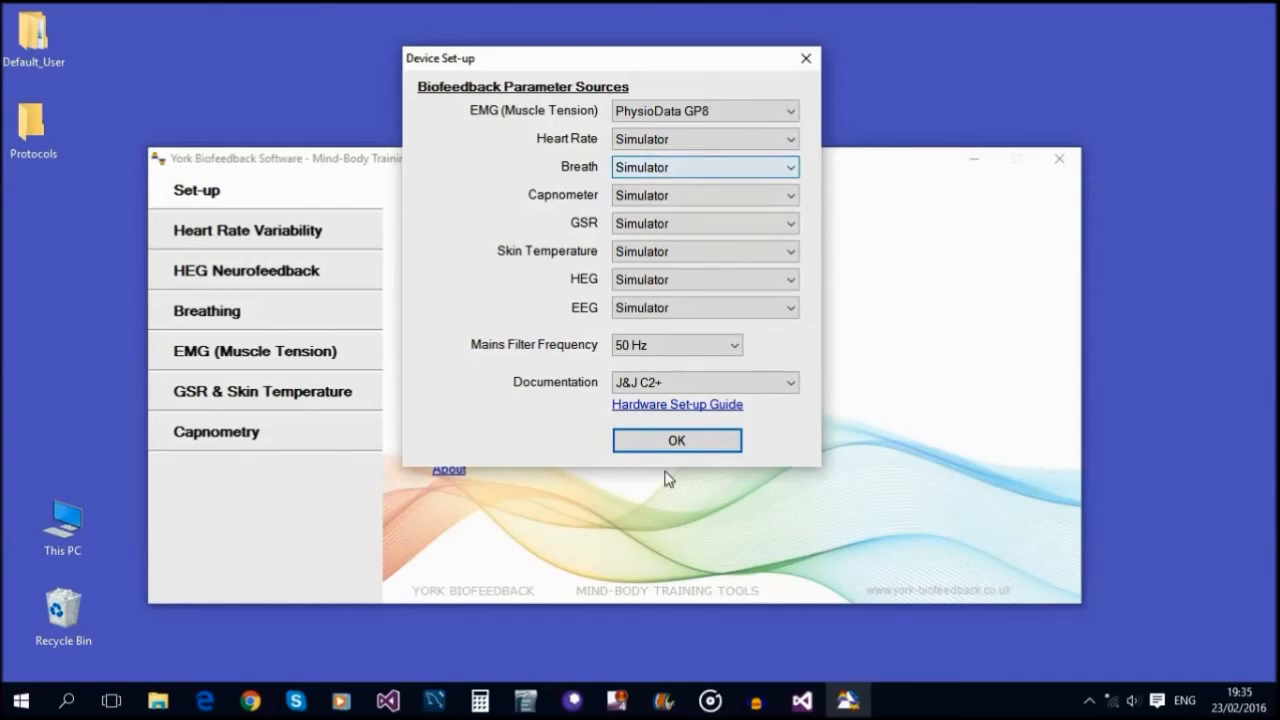
{"action": "left_click", "coordinate": [676, 441]}
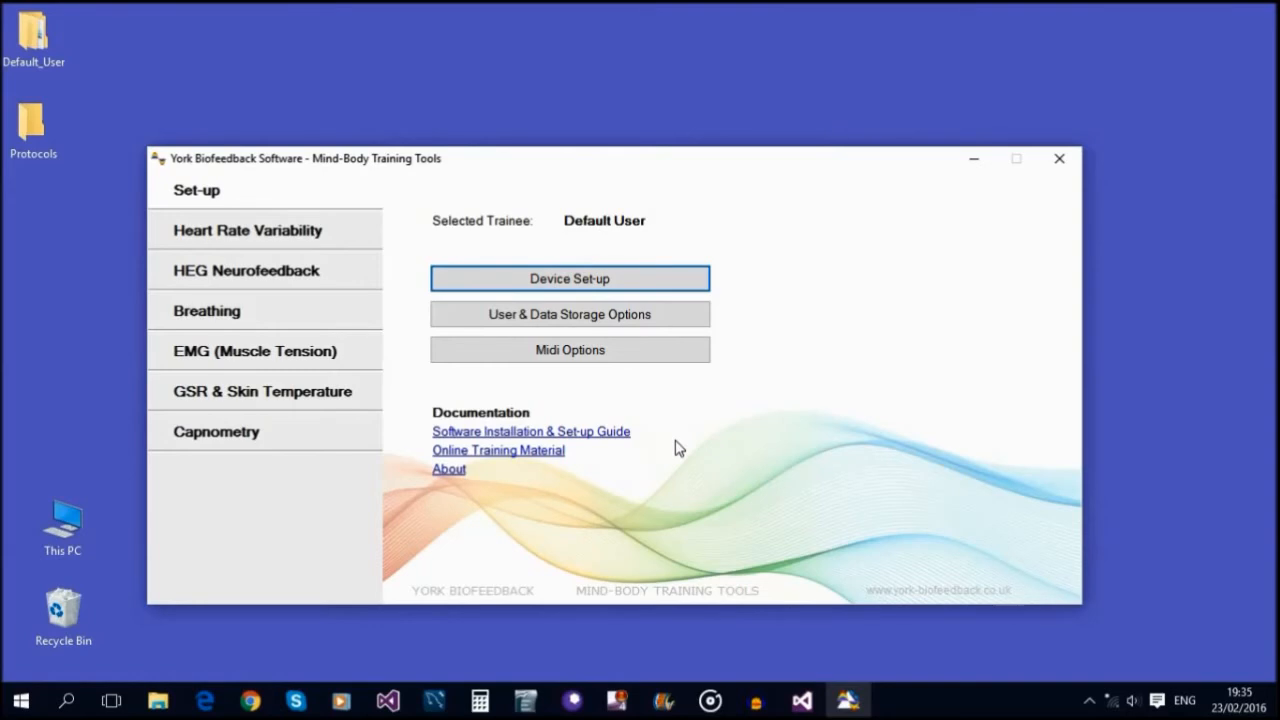
Set the EMG (Muscle Tension) source back to Simulator in the device set-up.
{"action": "left_click", "coordinate": [500, 284]}
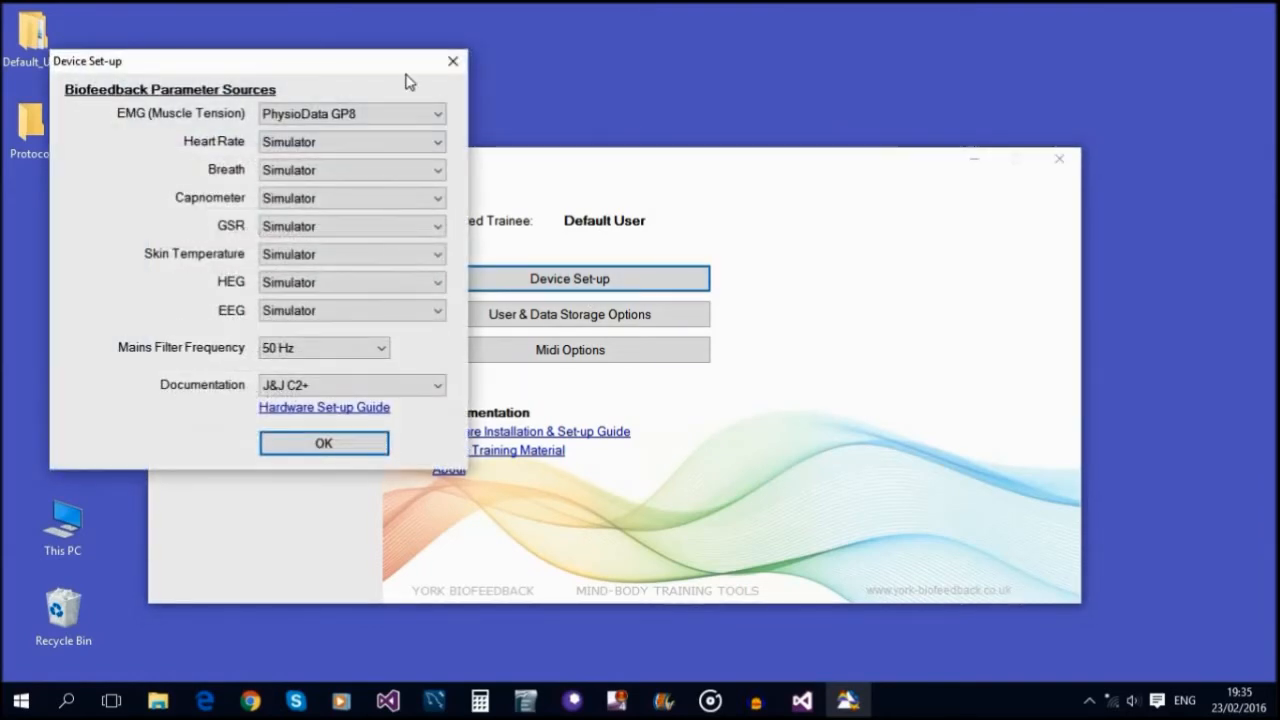
{"action": "left_click_drag", "start_coordinate": [357, 68], "coordinate": [701, 65]}
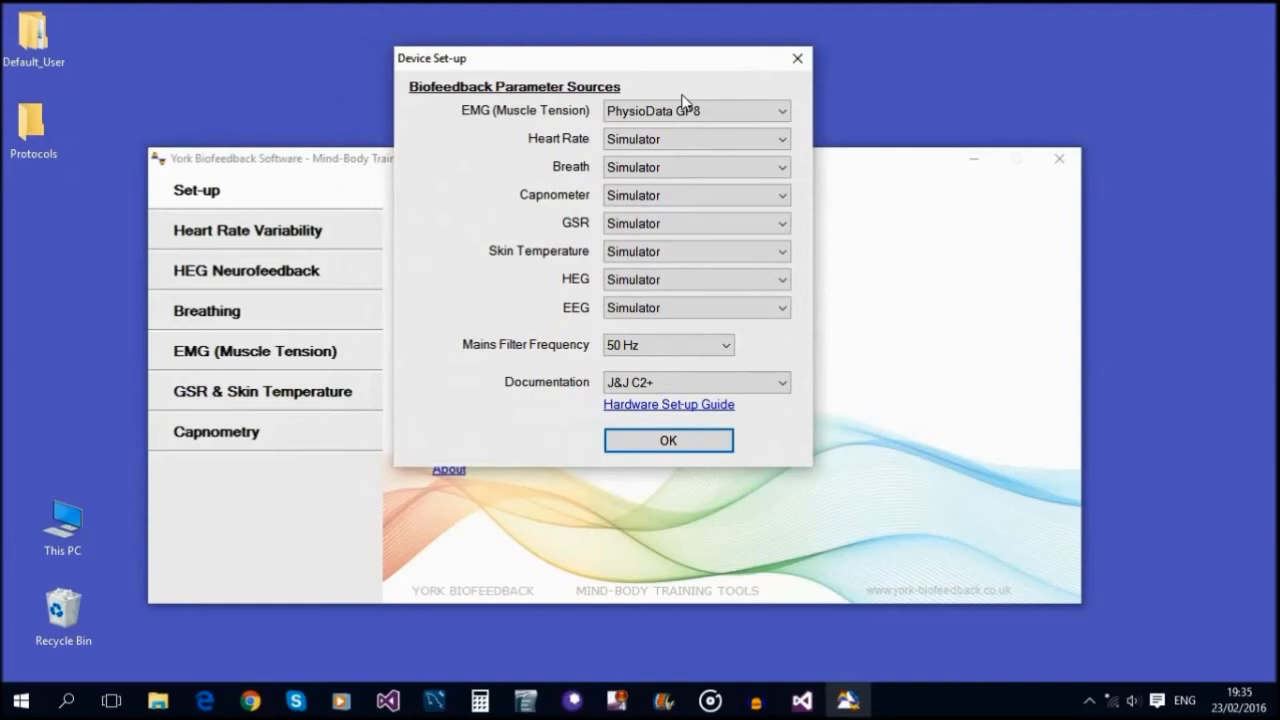
{"action": "left_click", "coordinate": [770, 112]}
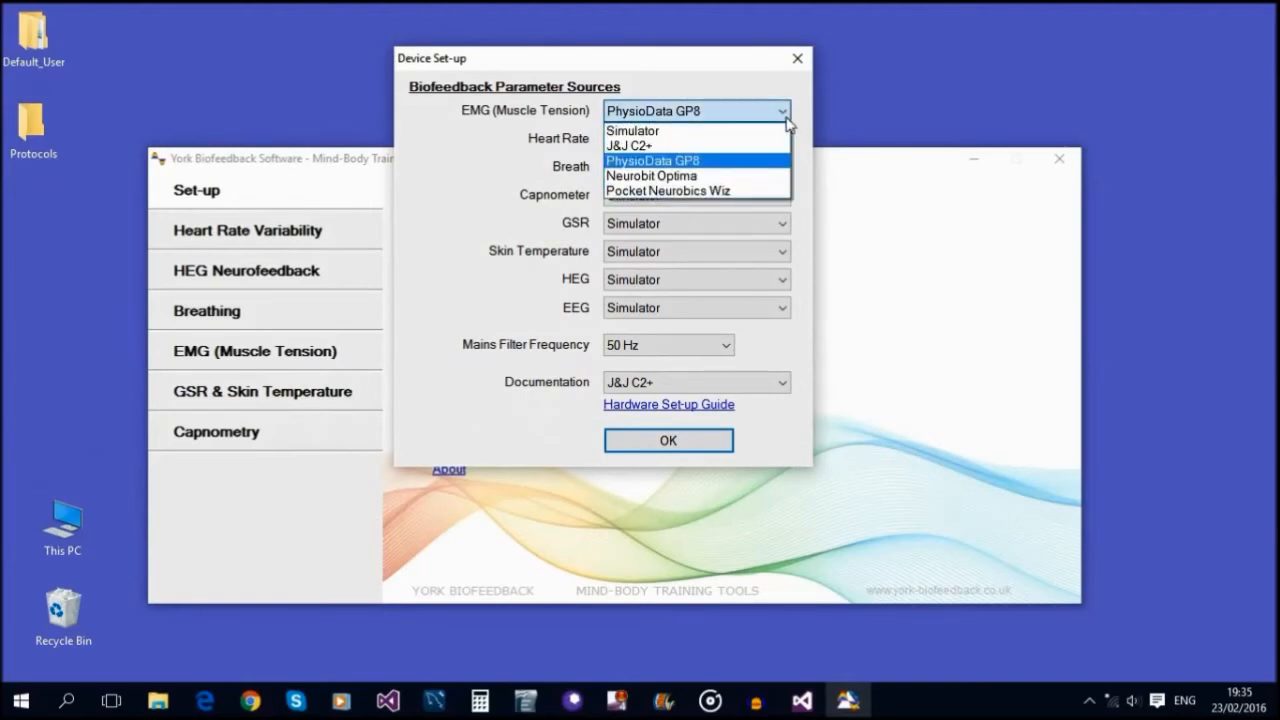
{"action": "left_click", "coordinate": [665, 131]}
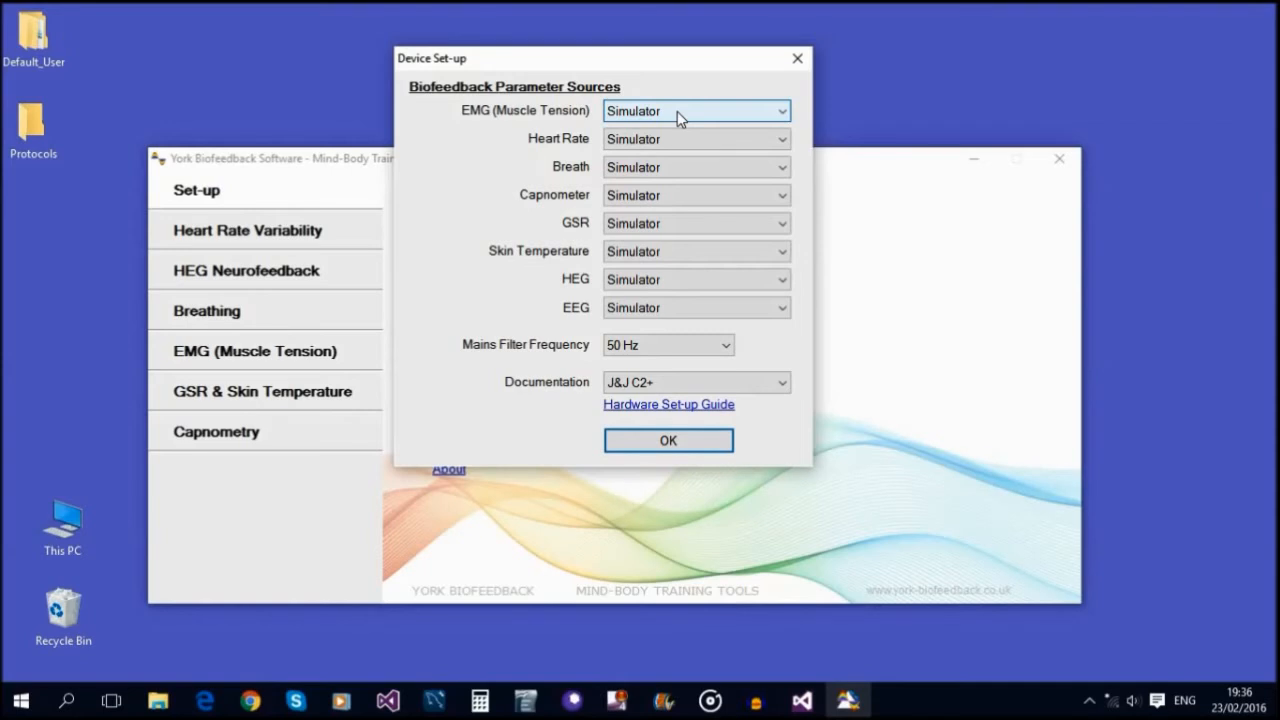
{"action": "left_click", "coordinate": [668, 441]}
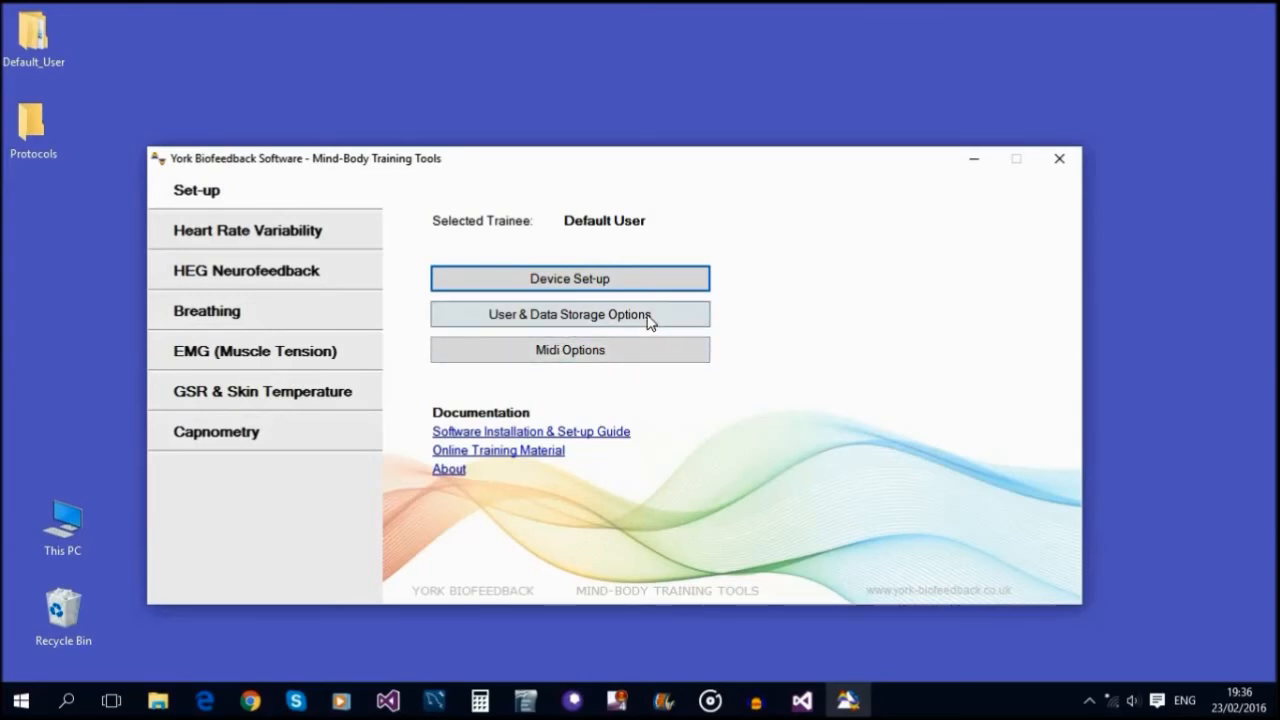
Open the user and data storage options and view the base folder chooser without changing the folder.
{"action": "left_click", "coordinate": [580, 318]}
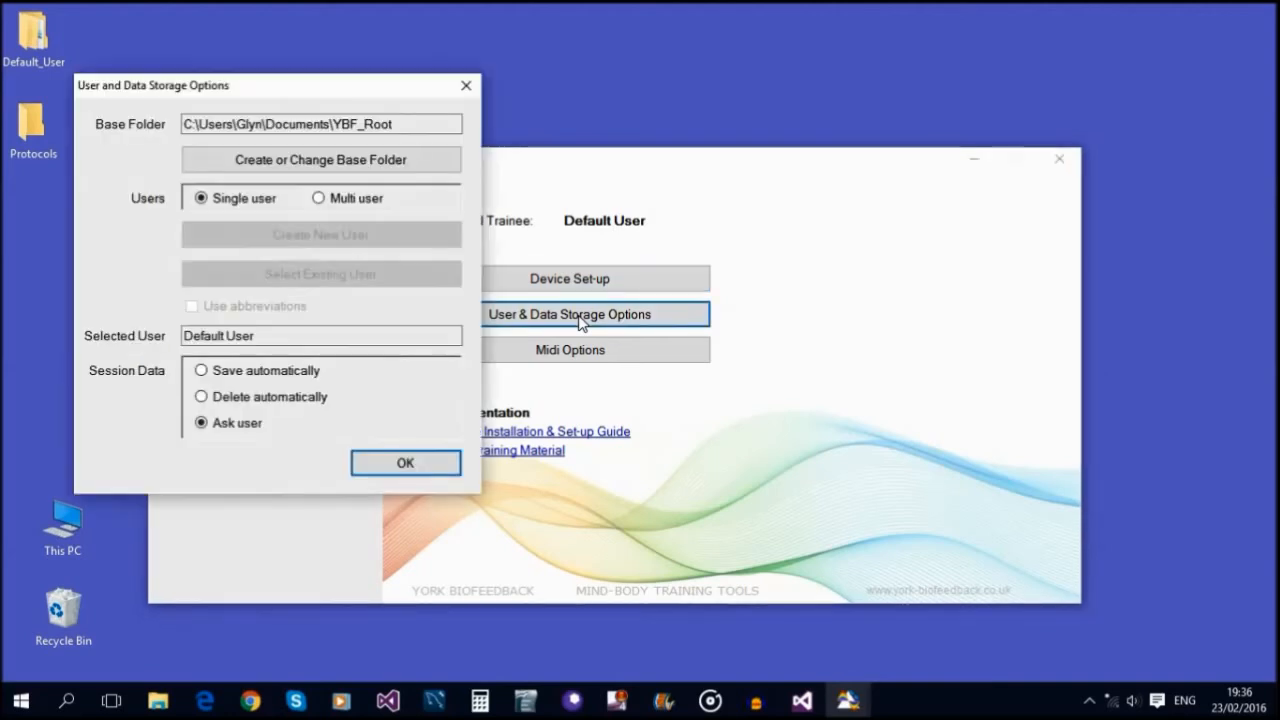
{"action": "left_click_drag", "start_coordinate": [409, 97], "coordinate": [789, 97]}
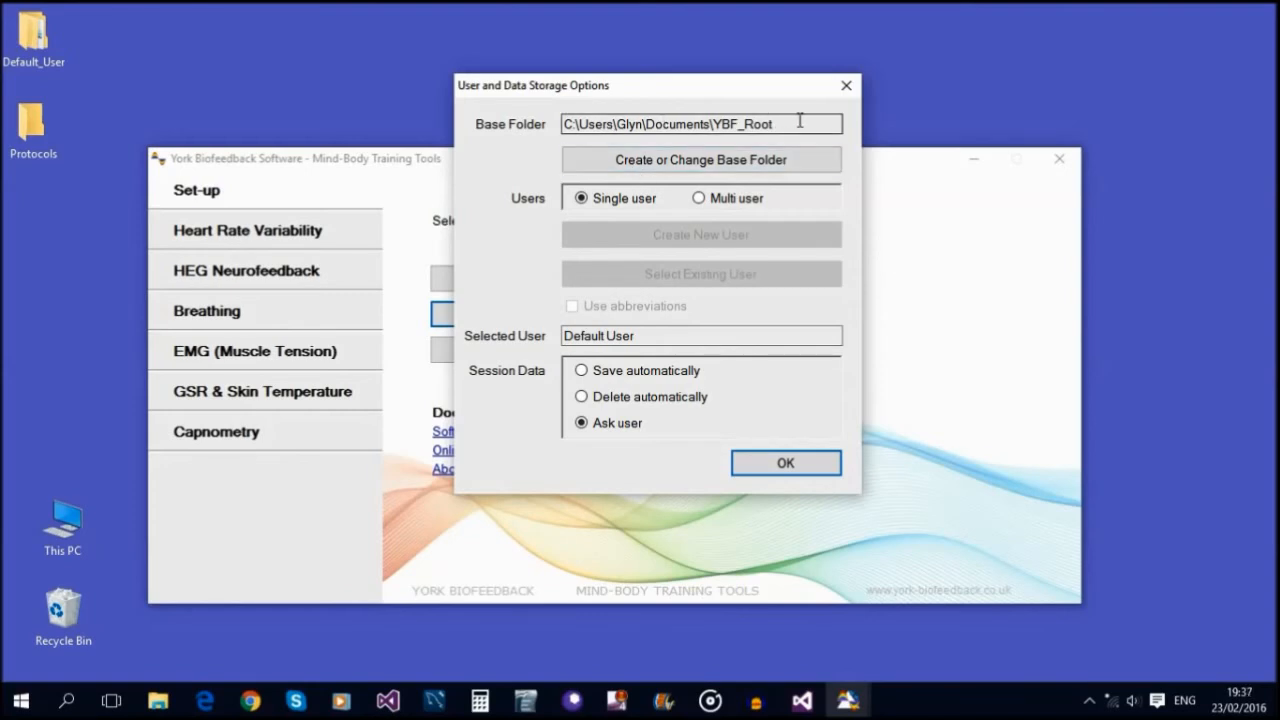
{"action": "left_click", "coordinate": [660, 163]}
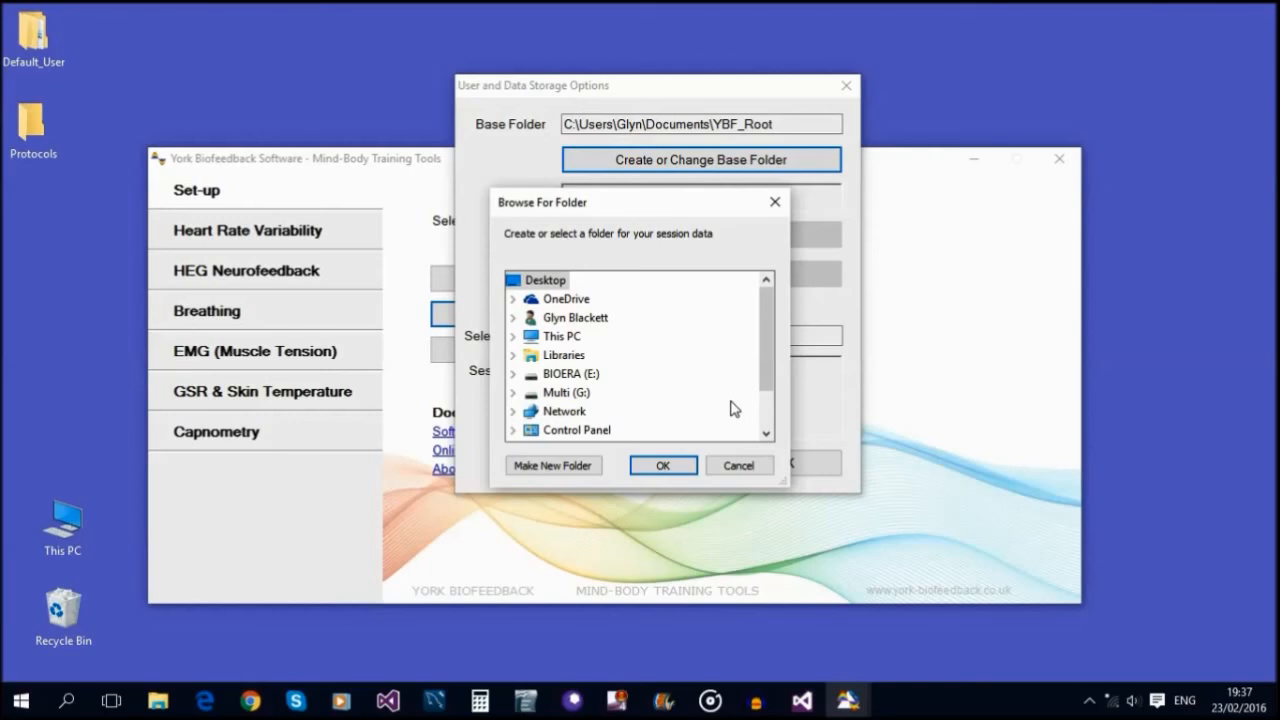
{"action": "left_click", "coordinate": [747, 467]}
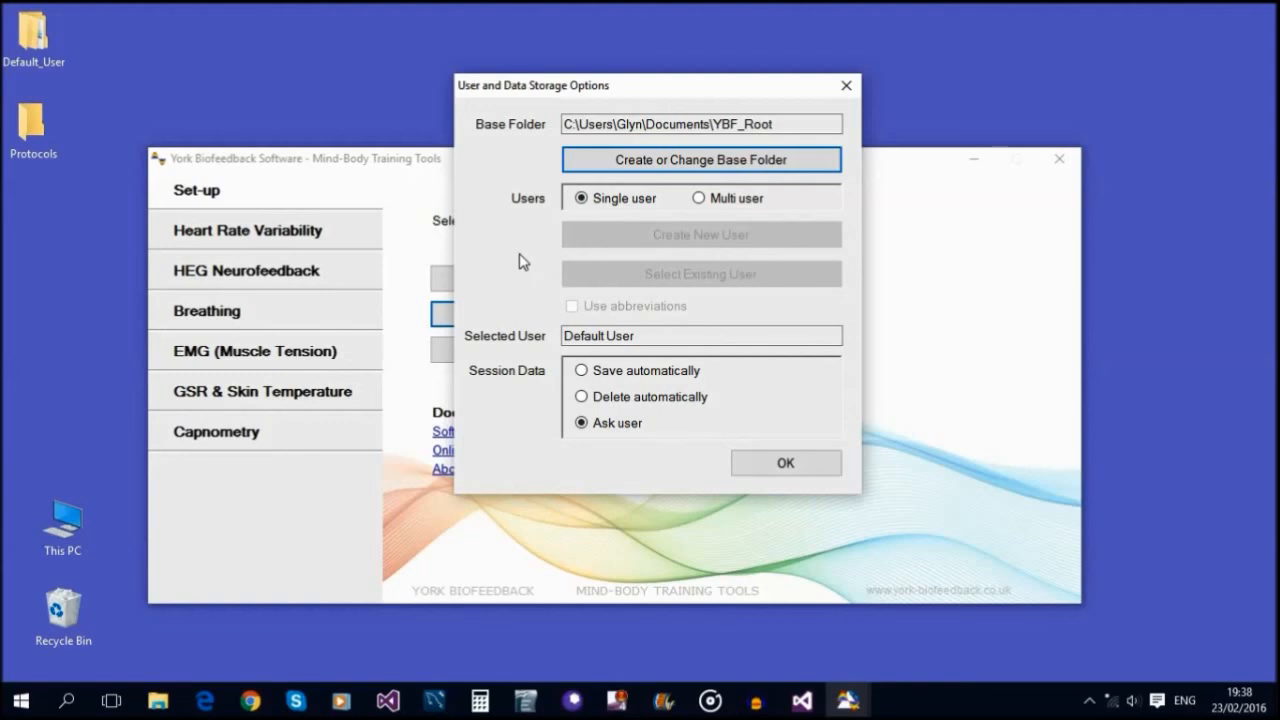
Try the Multi user mode and automatic session saving, restore Single user and Ask user, and accept the storage options.
{"action": "left_click", "coordinate": [699, 199]}
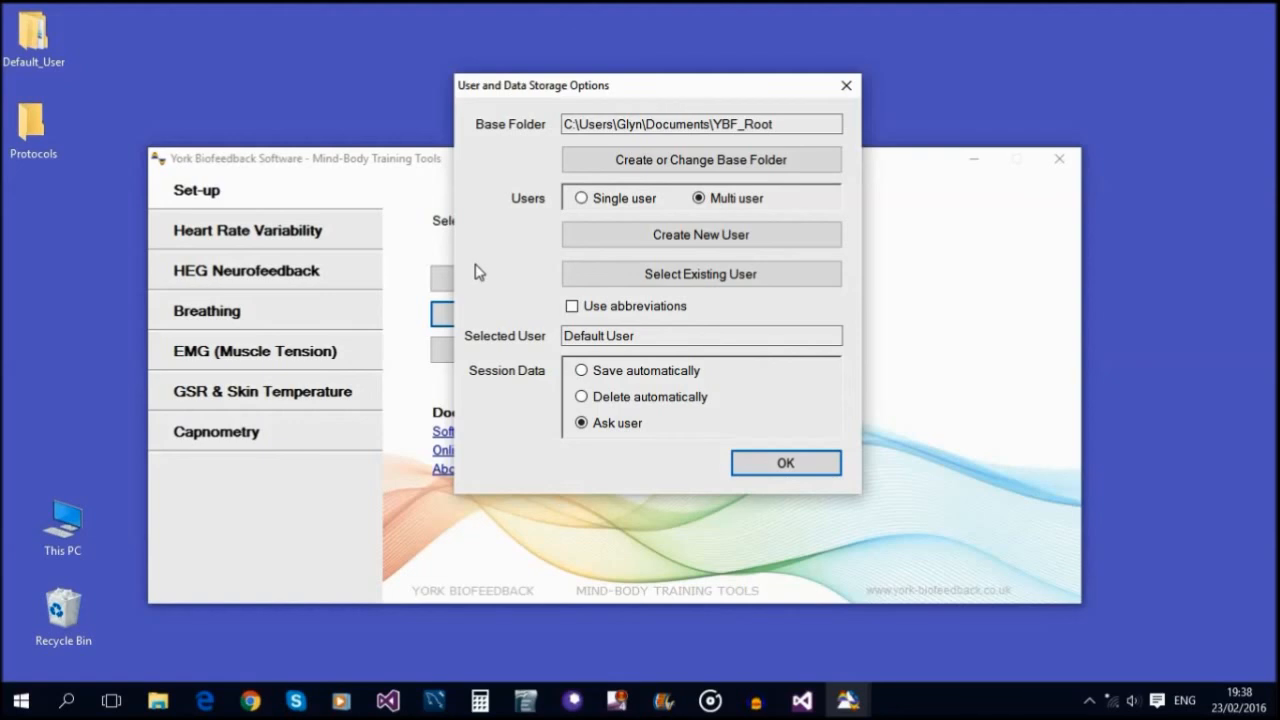
{"action": "left_click", "coordinate": [581, 198]}
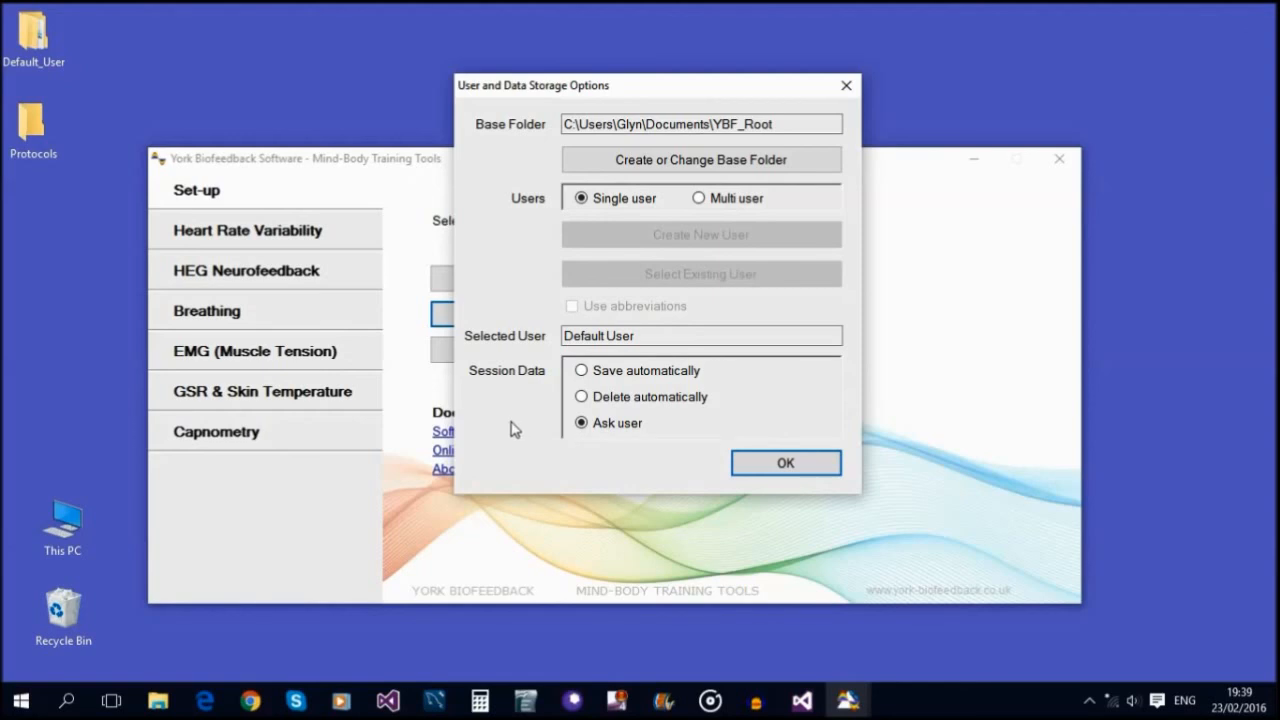
{"action": "left_click", "coordinate": [585, 377]}
{"action": "left_click", "coordinate": [581, 423]}
{"action": "left_click", "coordinate": [779, 462]}
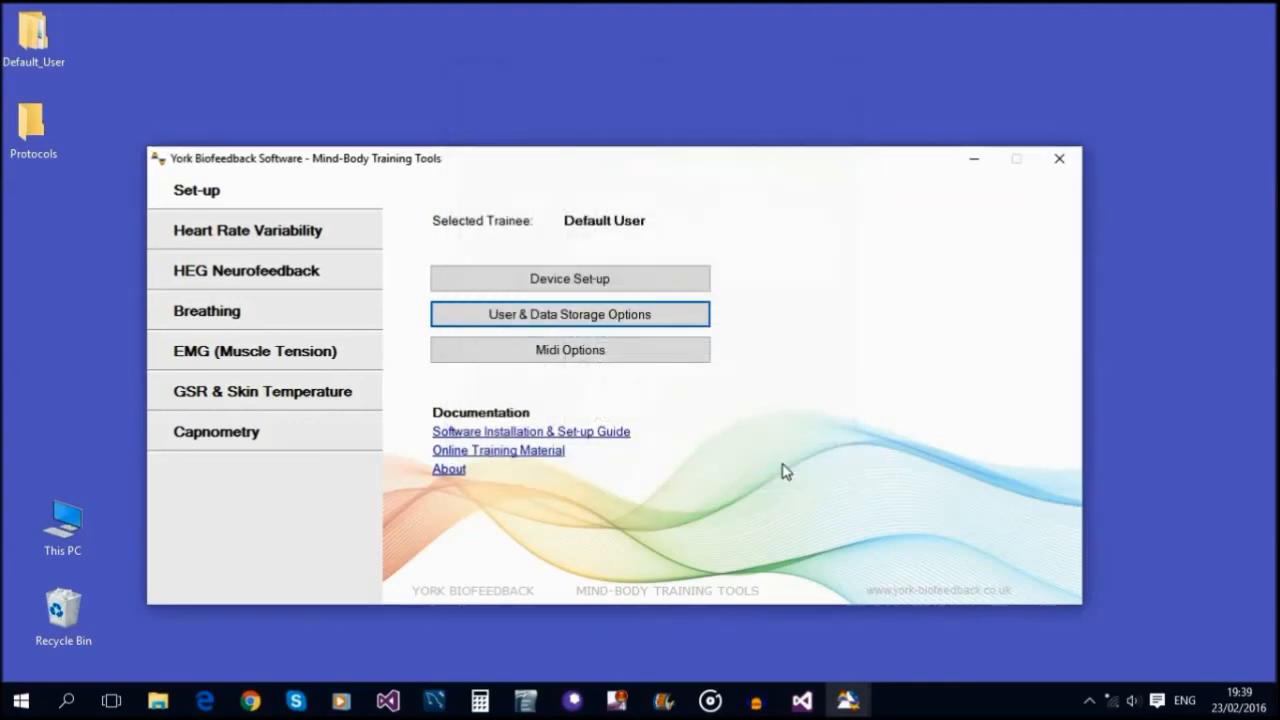